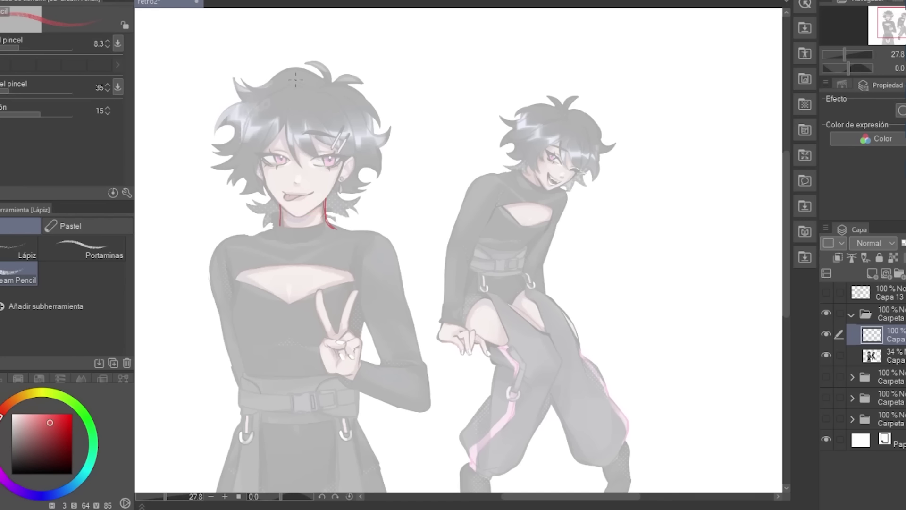
# Measure the front character's head height with a red line and try it against the arm as a proportion guide
pyautogui.moveTo(302, 82); pyautogui.dragTo(299, 220)
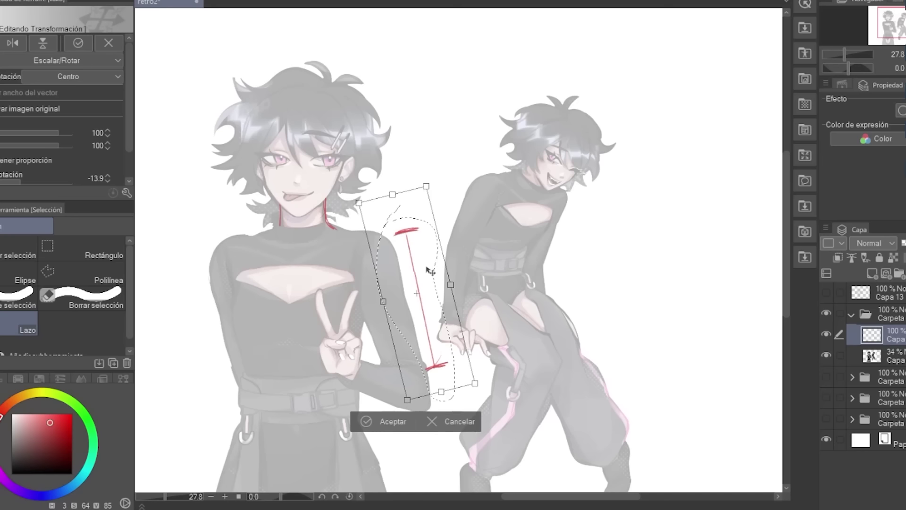
pyautogui.moveTo(449, 364); pyautogui.dragTo(456, 368)
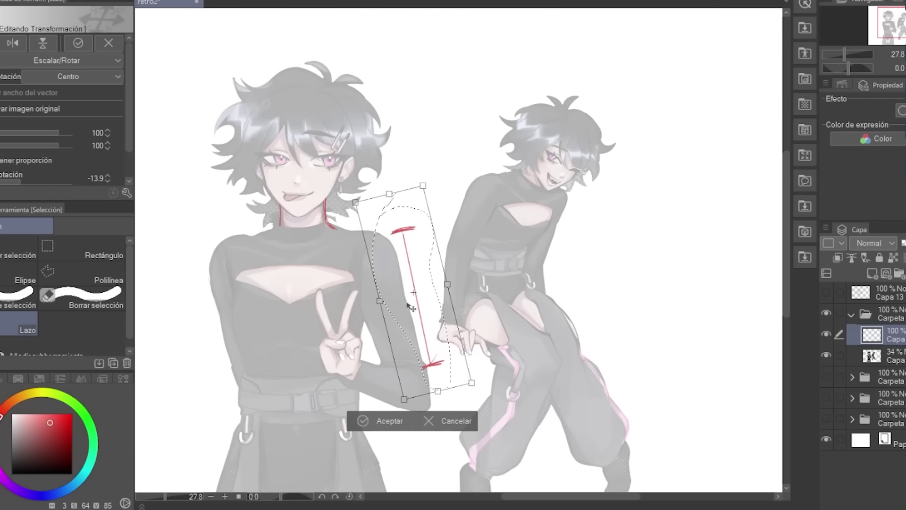
pyautogui.moveTo(422, 285)
pyautogui.mouseDown()
pyautogui.moveTo(352, 300)
pyautogui.moveTo(353, 278)
pyautogui.mouseUp()
pyautogui.press('Escape')
pyautogui.click(355, 271)
# Lasso each character's head on the artwork layer and scale it up in proportion to the body
pyautogui.moveTo(311, 137)
pyautogui.mouseDown()
pyautogui.moveTo(306, 321)
pyautogui.moveTo(296, 299)
pyautogui.mouseUp()
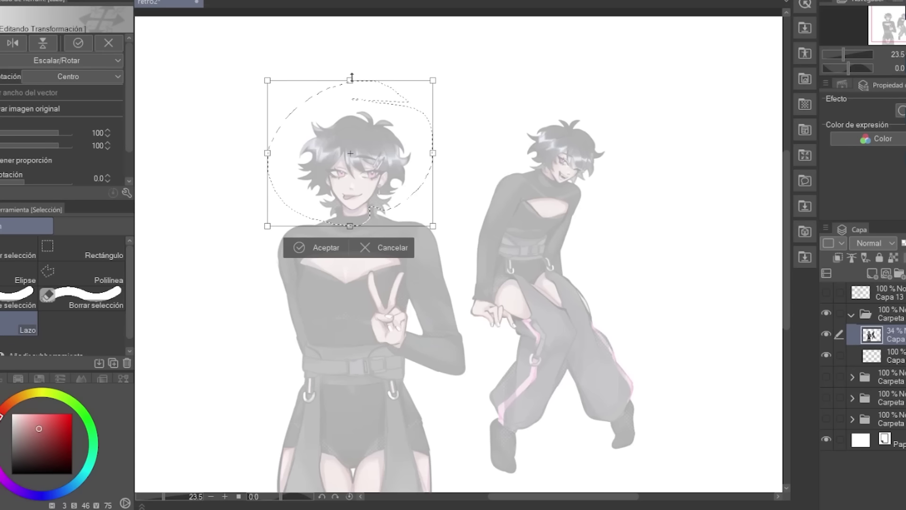
pyautogui.moveTo(353, 81); pyautogui.dragTo(364, 30)
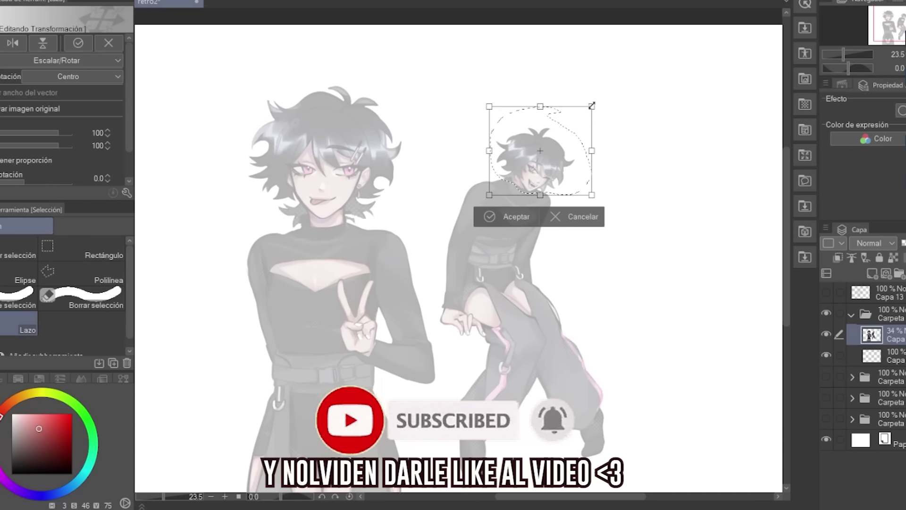
pyautogui.moveTo(592, 106); pyautogui.dragTo(609, 76)
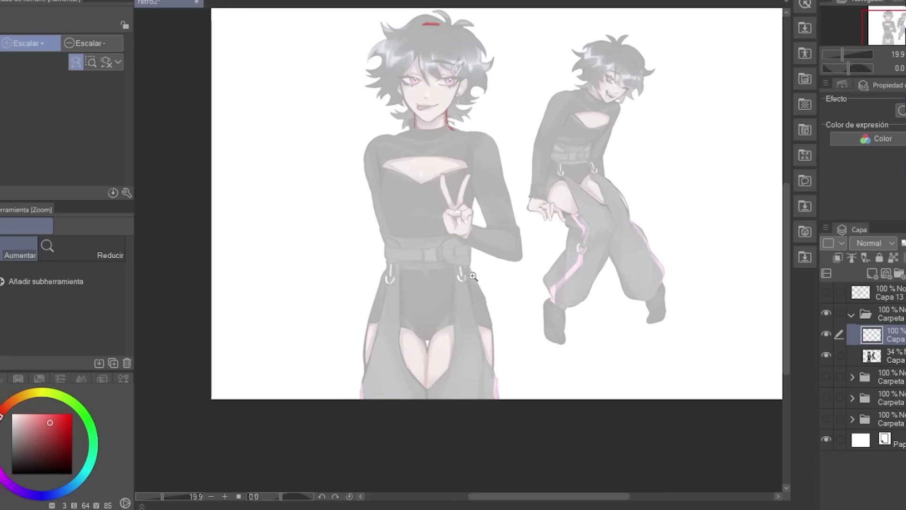
pyautogui.click(482, 121)
pyautogui.press('p')
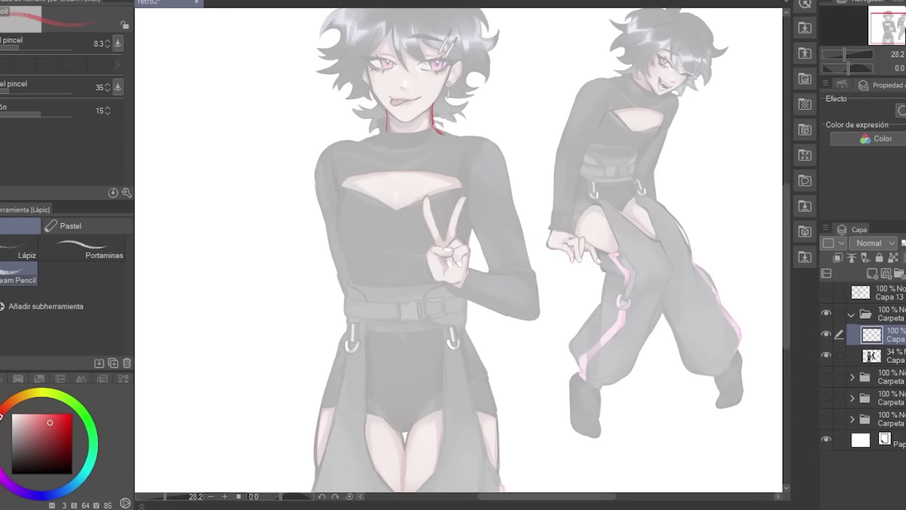
pyautogui.moveTo(319, 116); pyautogui.dragTo(344, 354)
pyautogui.moveTo(517, 68); pyautogui.dragTo(500, 419)
pyautogui.hotkey('ctrl', 'z')
pyautogui.hotkey('ctrl', 'z')
# Draw two vertical red guide lines from the front character's shoulders down to the canvas's lower edge
pyautogui.scroll(-2, 503, 44)
pyautogui.moveTo(371, 127); pyautogui.dragTo(370, 377)
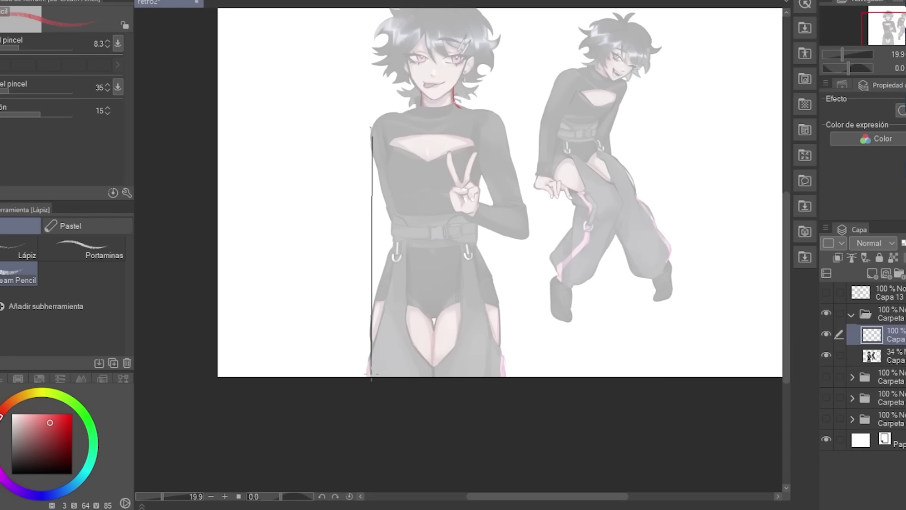
pyautogui.moveTo(500, 124); pyautogui.dragTo(501, 381)
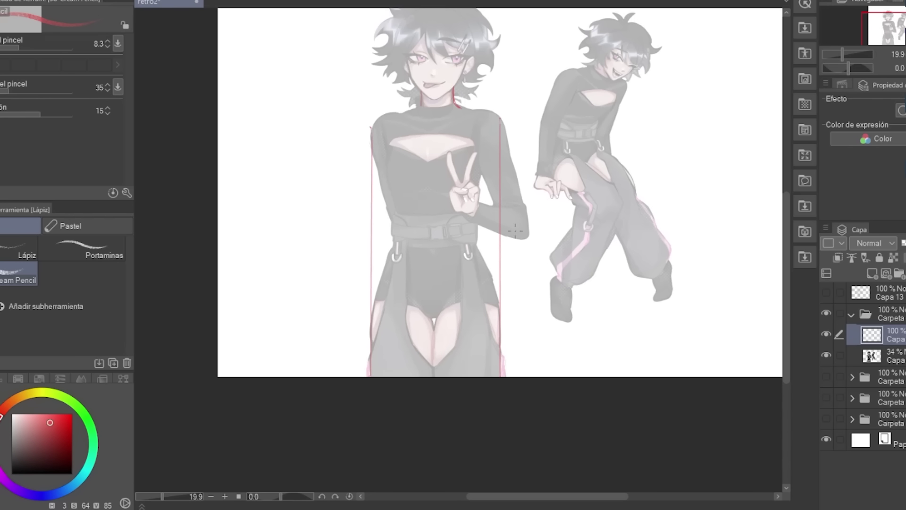
# Try further red guide strokes around the front character's shoulders and torso, and undo the last four strokes
pyautogui.moveTo(382, 116); pyautogui.dragTo(418, 122)
pyautogui.moveTo(538, 108); pyautogui.dragTo(503, 203)
pyautogui.moveTo(339, 47); pyautogui.dragTo(337, 213)
pyautogui.moveTo(475, 68); pyautogui.dragTo(468, 218)
pyautogui.hotkey('ctrl', 'z')
pyautogui.hotkey('ctrl', 'z')
pyautogui.hotkey('ctrl', 'z')
pyautogui.hotkey('ctrl', 'z')
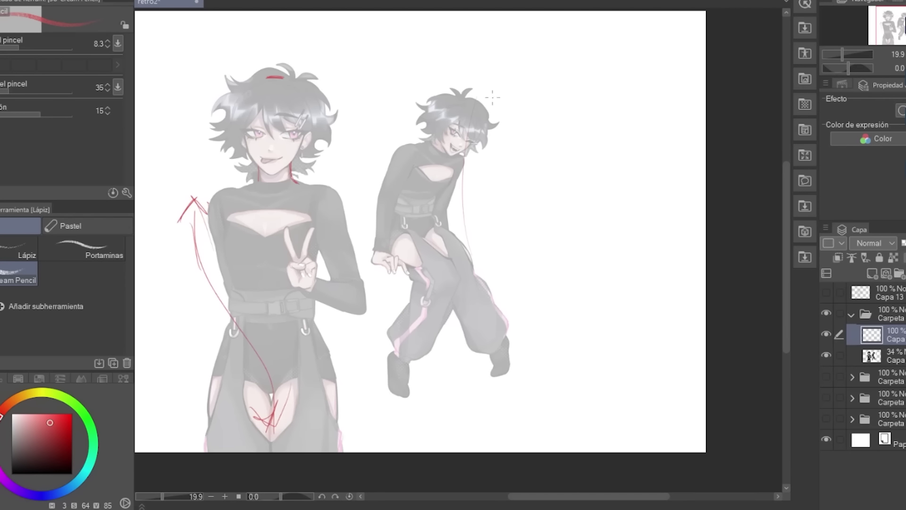
# Try a curved red line of action running through the second character's head, torso and outer leg
pyautogui.moveTo(438, 167); pyautogui.dragTo(501, 343)
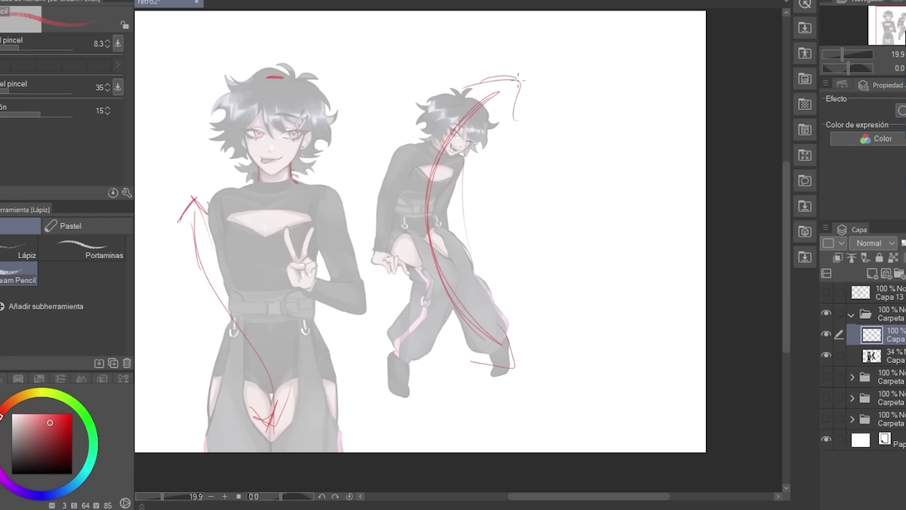
pyautogui.hotkey('ctrl', 'z')
pyautogui.hotkey('ctrl', 'z')
pyautogui.hotkey('ctrl', 'z')
pyautogui.hotkey('ctrl', 'z')
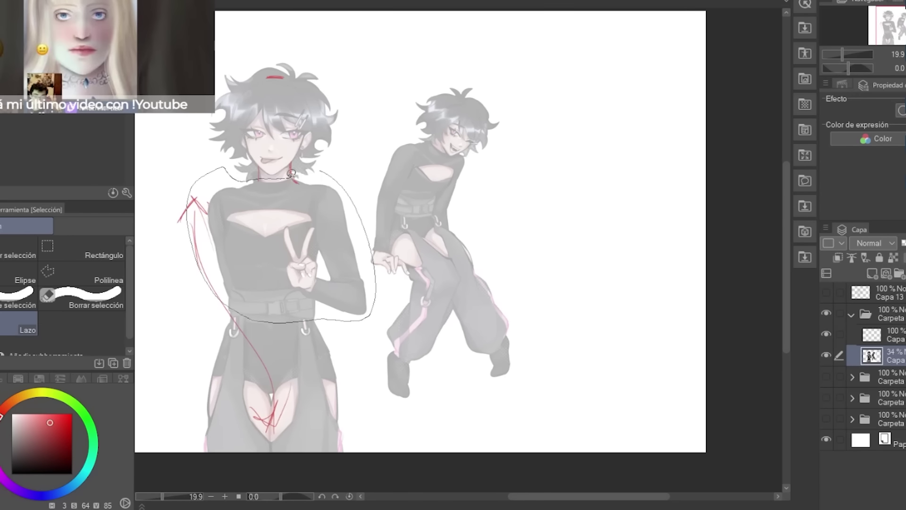
# Lasso the front character's torso on the artwork layer, rotate it about 14.5 degrees and shift it towards the red line of action
pyautogui.moveTo(373, 283); pyautogui.dragTo(358, 167)
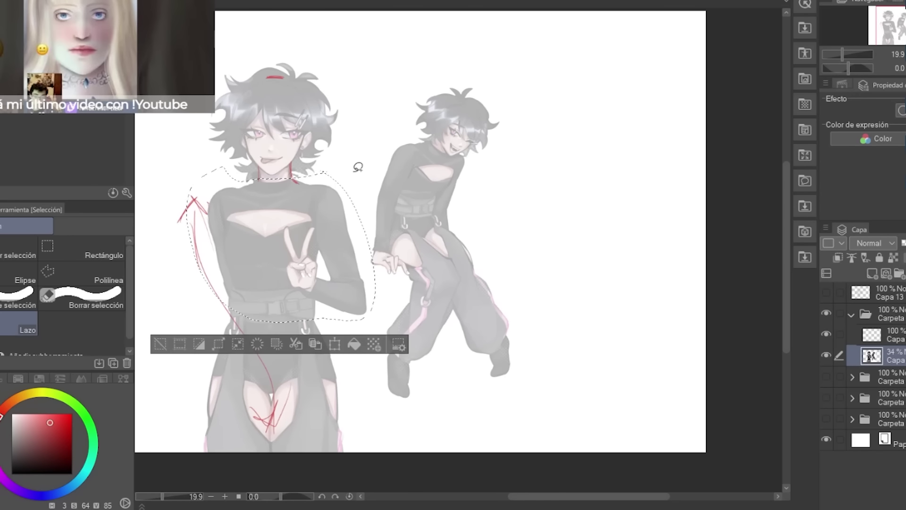
pyautogui.click(335, 344)
pyautogui.moveTo(364, 229); pyautogui.dragTo(348, 257)
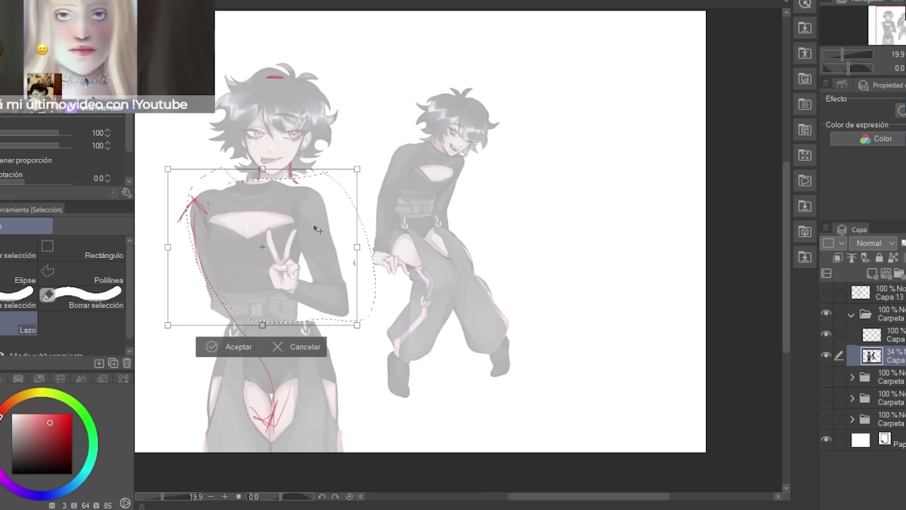
pyautogui.moveTo(374, 142); pyautogui.dragTo(400, 155)
pyautogui.moveTo(348, 207); pyautogui.dragTo(418, 182)
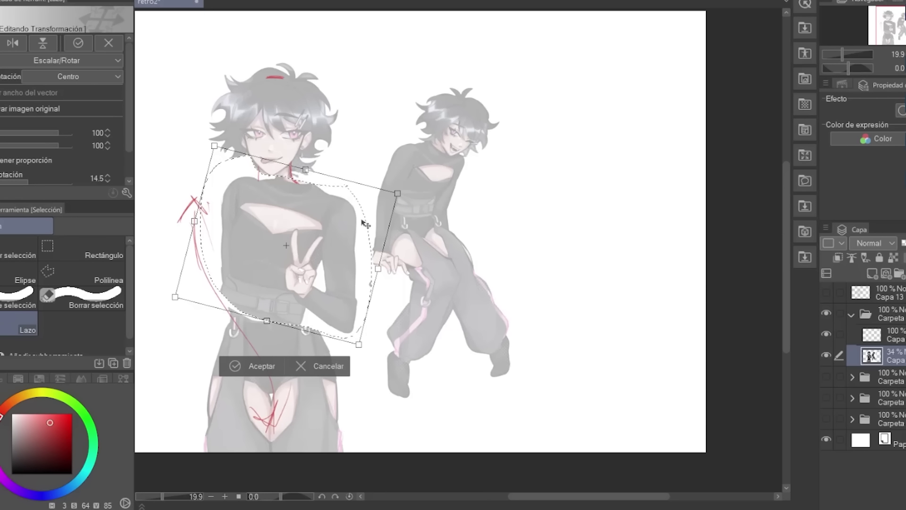
pyautogui.moveTo(366, 224); pyautogui.dragTo(348, 202)
pyautogui.moveTo(335, 243); pyautogui.dragTo(333, 236)
pyautogui.click(221, 354)
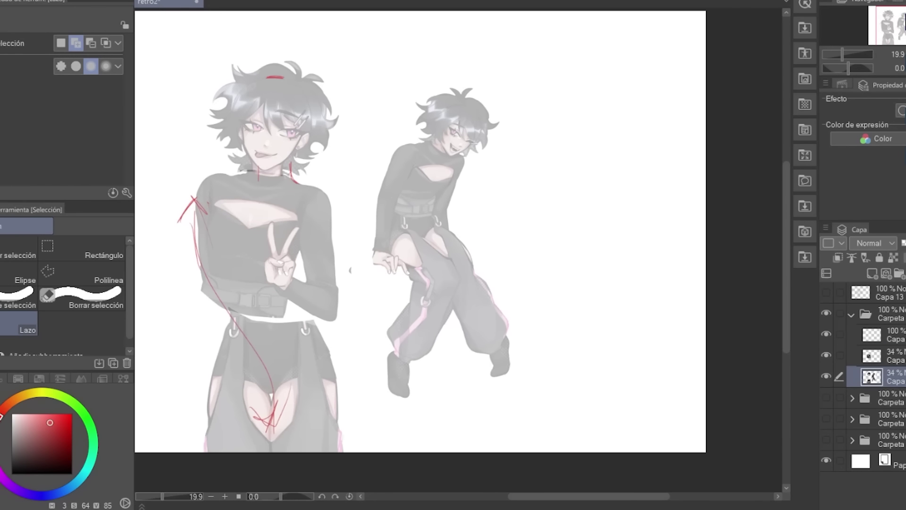
# Lasso the front character's hips on the lower artwork layer and transform them to fit beneath the tilted torso
pyautogui.click(826, 377)
pyautogui.click(826, 377)
pyautogui.moveTo(291, 298)
pyautogui.mouseDown()
pyautogui.moveTo(343, 329)
pyautogui.moveTo(348, 391)
pyautogui.moveTo(315, 375)
pyautogui.moveTo(276, 393)
pyautogui.moveTo(216, 381)
pyautogui.moveTo(226, 307)
pyautogui.mouseUp()
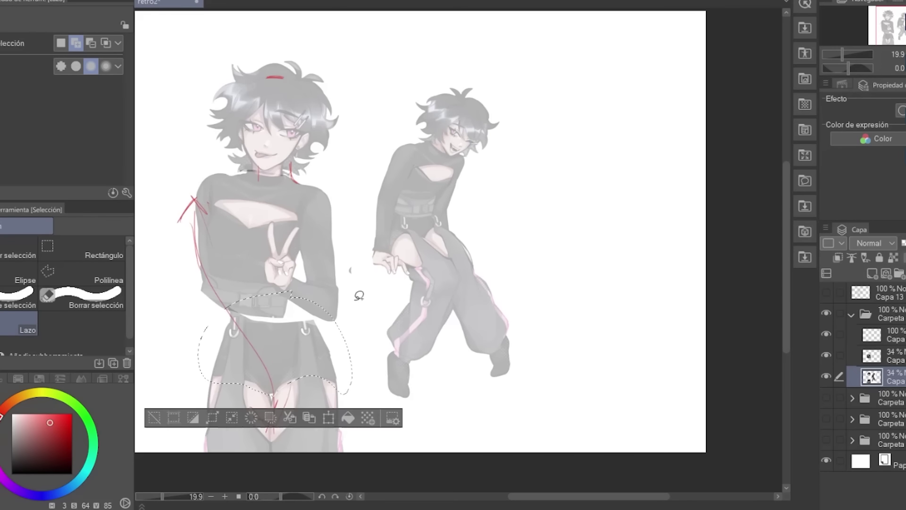
pyautogui.click(330, 421)
pyautogui.moveTo(367, 273); pyautogui.dragTo(350, 271)
pyautogui.moveTo(326, 339); pyautogui.dragTo(320, 336)
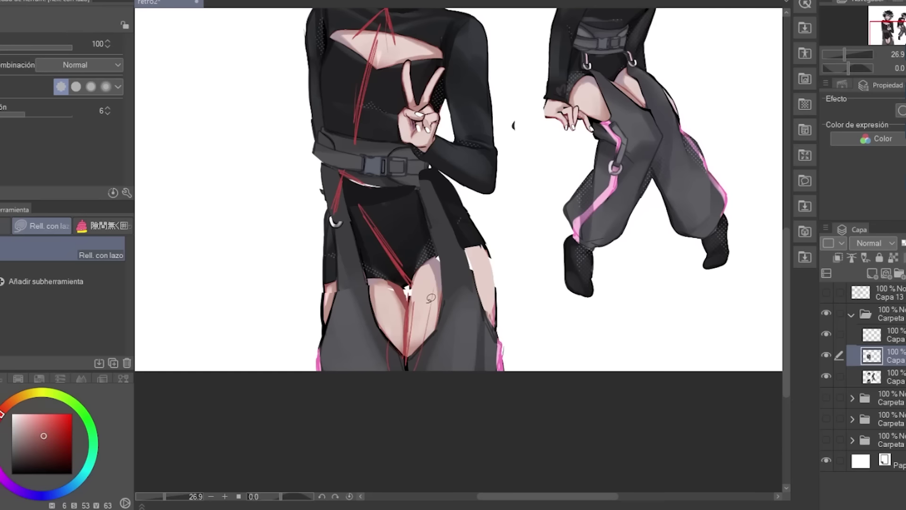
# Sample the skin colour from the front character's inner thigh
pyautogui.keyDown('alt'); pyautogui.click(414, 272); pyautogui.keyUp('alt')
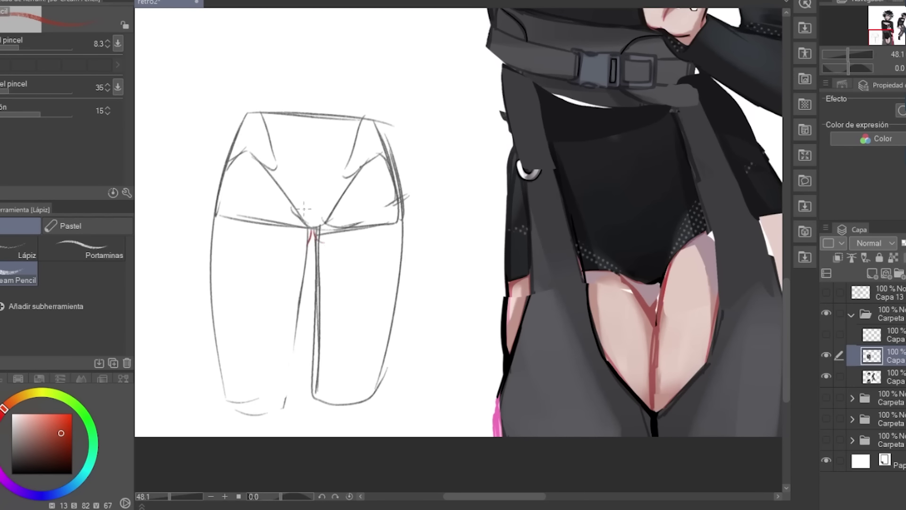
# Replace the last red strokes on the hip-and-thigh sketch with two separate red inner-thigh contours, clearing the selection
pyautogui.hotkey('ctrl', 'z')
pyautogui.hotkey('ctrl', 'z')
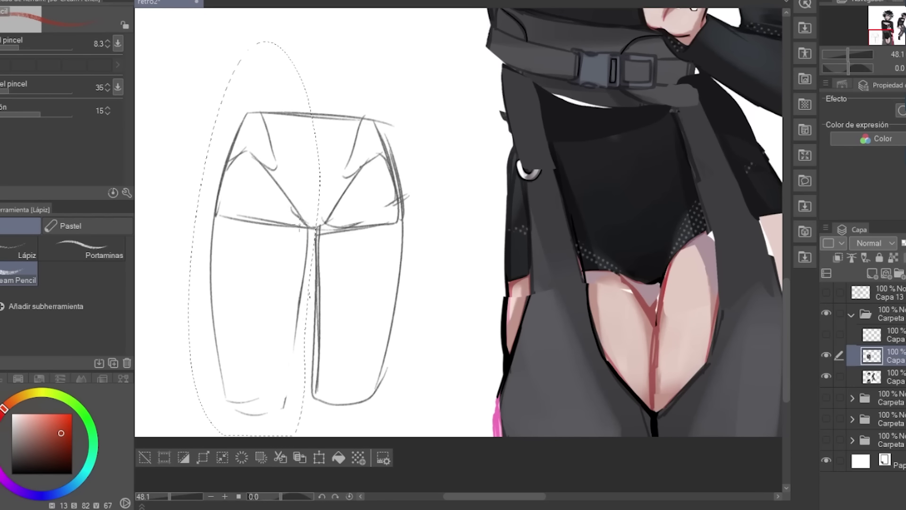
pyautogui.click(145, 457)
pyautogui.moveTo(290, 187); pyautogui.dragTo(261, 395)
pyautogui.hotkey('ctrl', 'z')
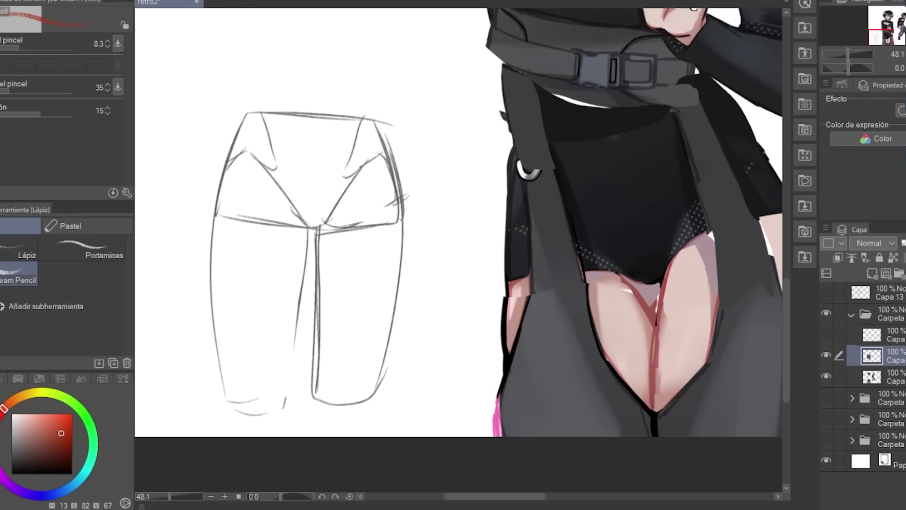
pyautogui.moveTo(280, 192); pyautogui.dragTo(263, 400)
pyautogui.moveTo(344, 281); pyautogui.dragTo(338, 391)
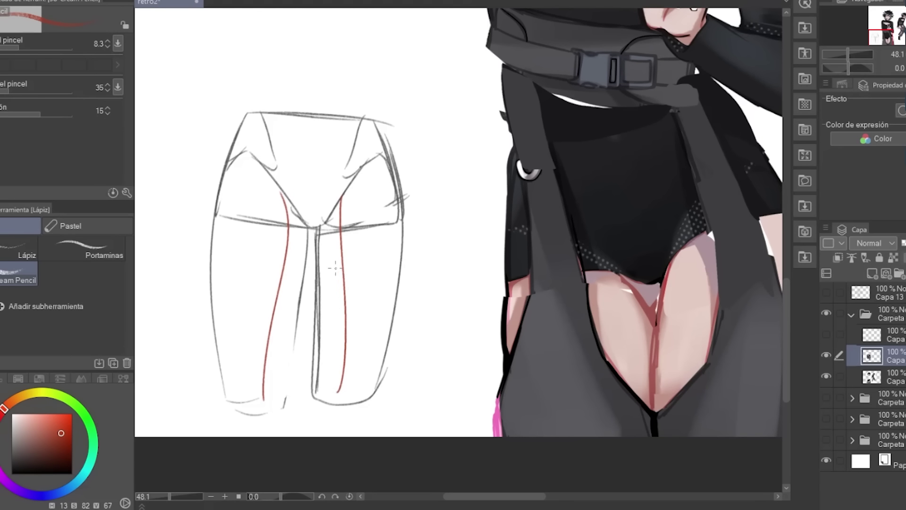
# Erase the grey inner-thigh and crotch lines between the two red contours with the hard eraser
pyautogui.press('e')
pyautogui.moveTo(316, 239); pyautogui.dragTo(321, 319)
pyautogui.click(35, 48)
pyautogui.moveTo(314, 251)
pyautogui.mouseDown()
pyautogui.moveTo(320, 379)
pyautogui.moveTo(329, 228)
pyautogui.moveTo(301, 218)
pyautogui.mouseUp()
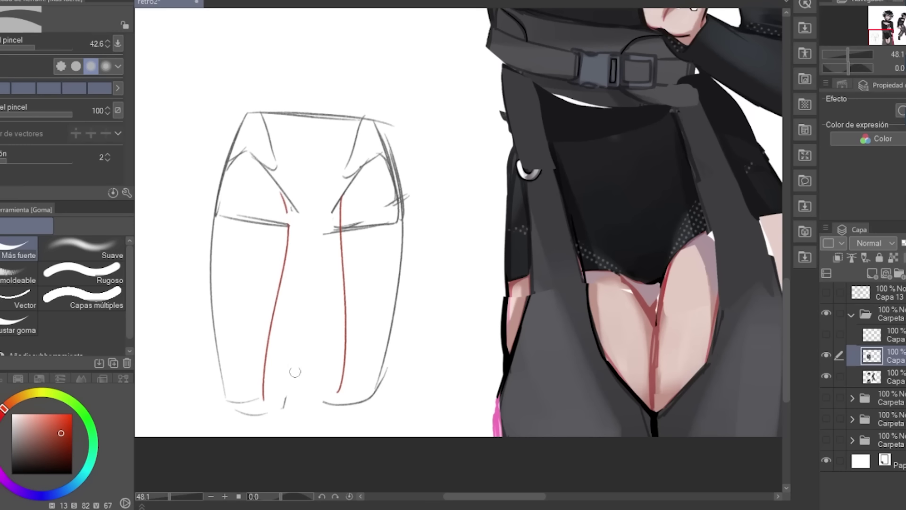
# Undo the erasing and the red inner-thigh contours on the hip-and-thigh sketch
pyautogui.hotkey('ctrl', 'z')
pyautogui.hotkey('ctrl', 'z')
pyautogui.hotkey('ctrl', 'z')
pyautogui.hotkey('ctrl', 'z')
pyautogui.hotkey('ctrl', 'z')
pyautogui.hotkey('ctrl', 'z')
pyautogui.hotkey('ctrl', 'z')
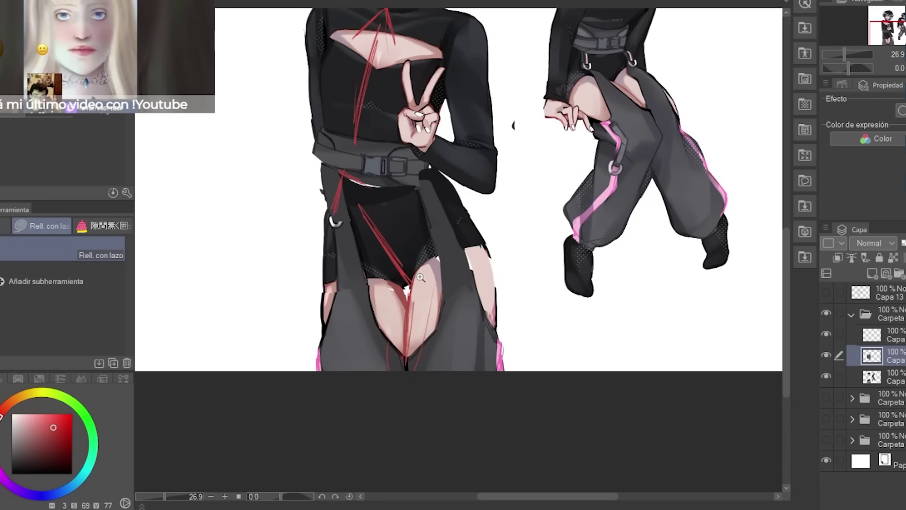
# Cover the white gap between the front character's inner thighs with lasso fills, sampling a shading tone from the upper thigh
pyautogui.keyDown('ctrl'); pyautogui.moveTo(425, 272); pyautogui.dragTo(396, 364); pyautogui.keyUp('ctrl')
pyautogui.press('u')
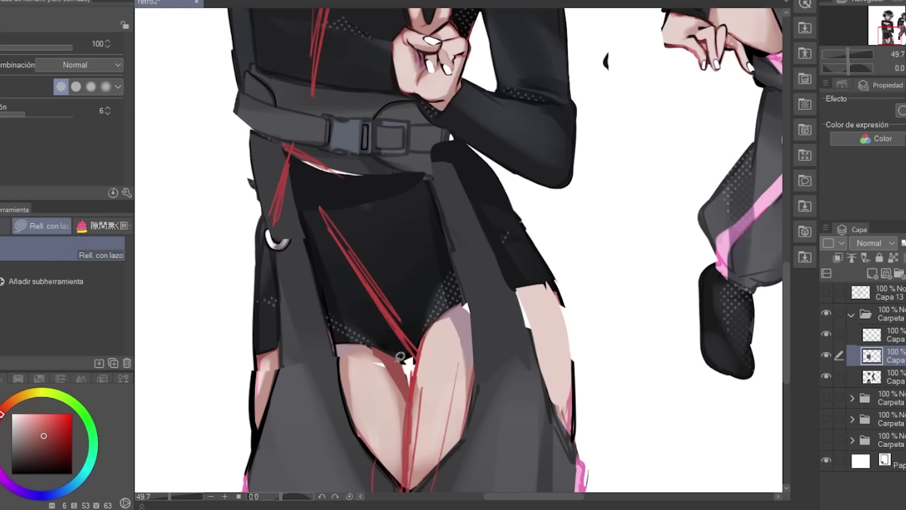
pyautogui.moveTo(410, 358); pyautogui.dragTo(402, 384)
pyautogui.keyDown('alt'); pyautogui.click(471, 320); pyautogui.keyUp('alt')
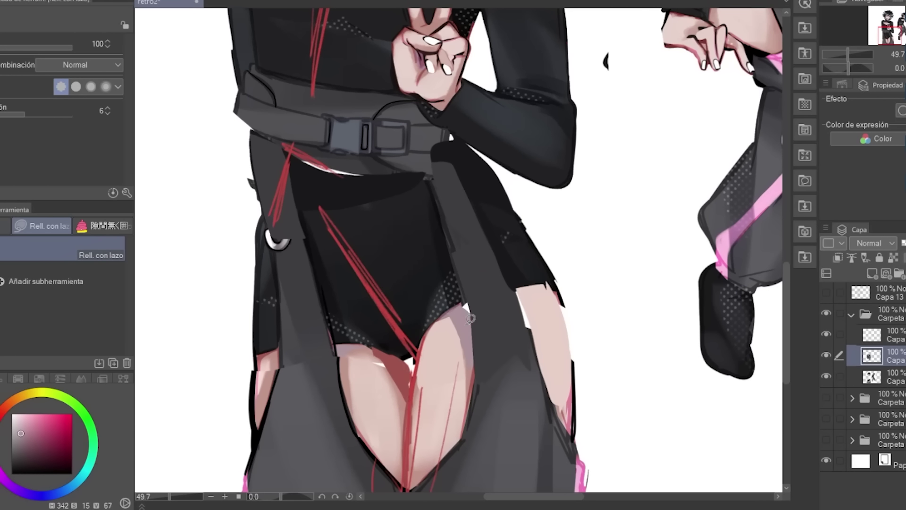
pyautogui.moveTo(400, 353); pyautogui.dragTo(387, 352)
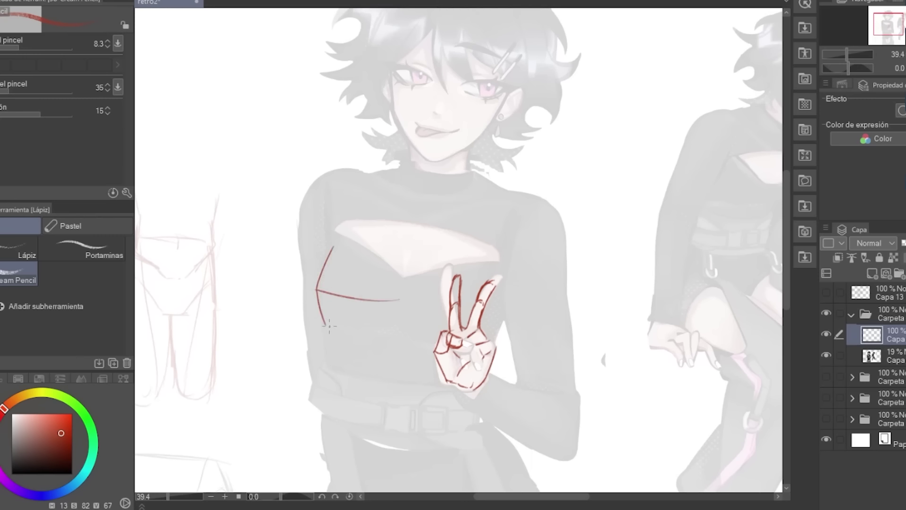
# Undo the last torso stroke and redraw the red contour along the side of the front character's chest
pyautogui.hotkey('ctrl', 'z')
pyautogui.moveTo(401, 273); pyautogui.dragTo(396, 315)
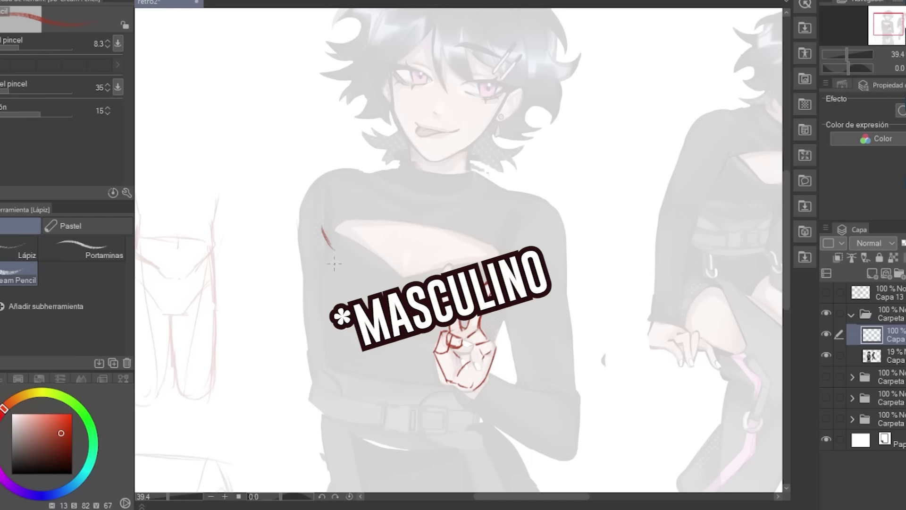
pyautogui.moveTo(334, 249); pyautogui.dragTo(326, 309)
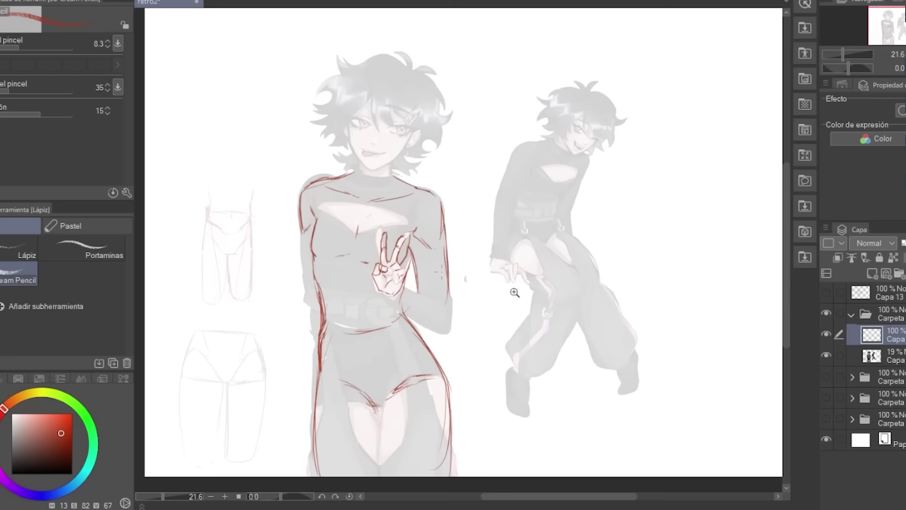
# Compare the front character's painted torso and hand with the red anatomy sketch by toggling Capa 16's visibility
pyautogui.click(456, 344)
pyautogui.click(397, 313)
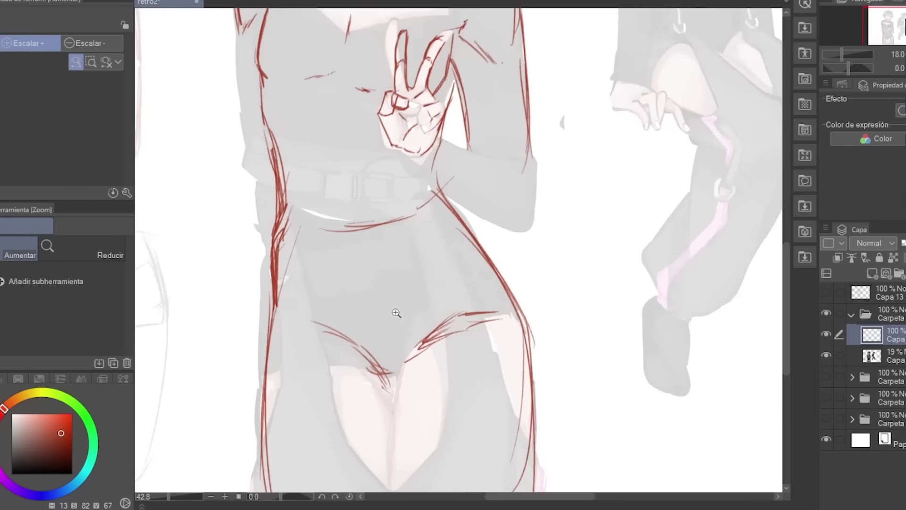
pyautogui.moveTo(396, 313); pyautogui.dragTo(291, 285)
pyautogui.moveTo(447, 211); pyautogui.dragTo(387, 212)
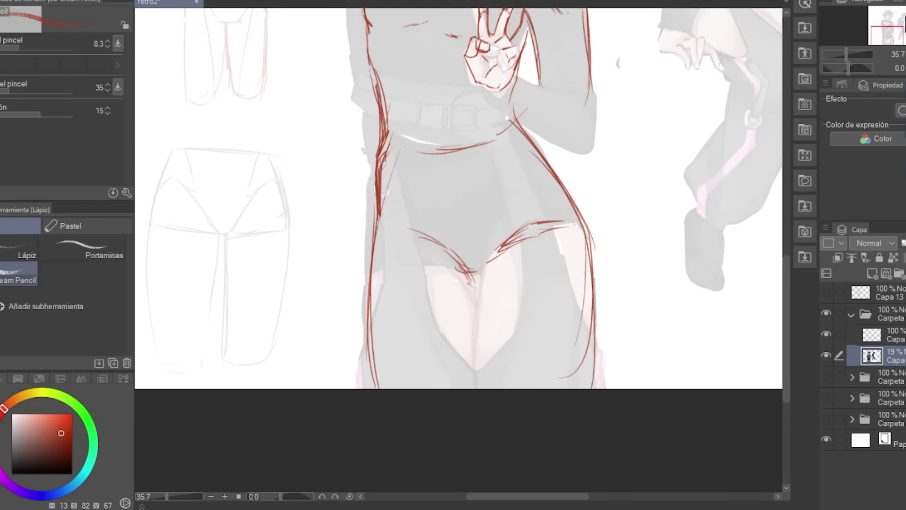
pyautogui.click(904, 339)
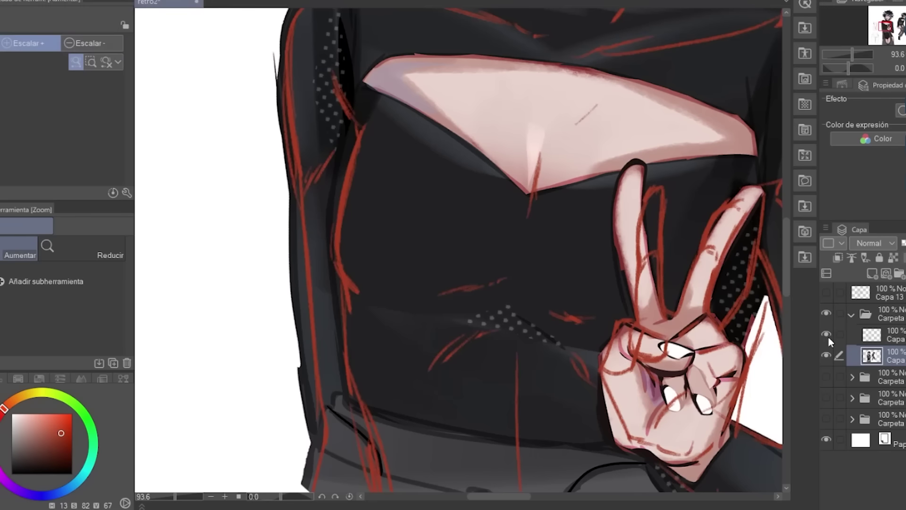
pyautogui.click(827, 335)
pyautogui.click(828, 338)
pyautogui.click(827, 338)
pyautogui.click(827, 338)
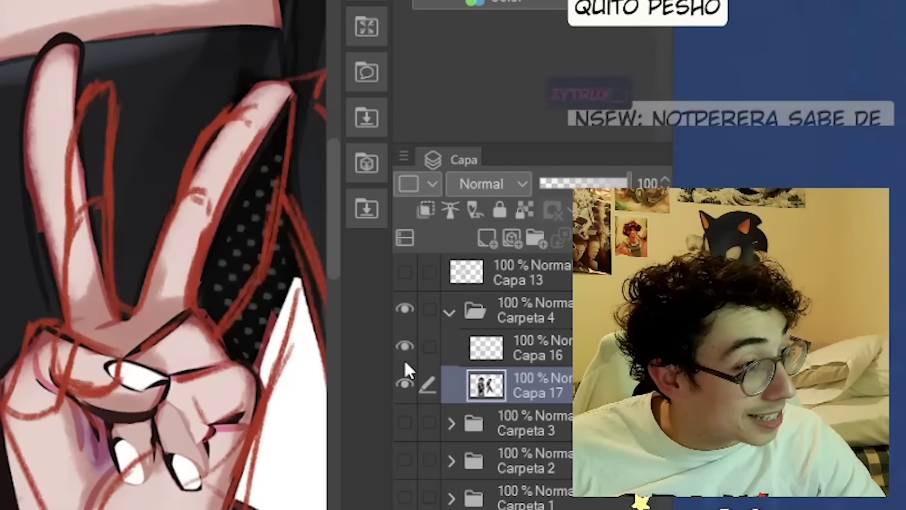
pyautogui.click(404, 360)
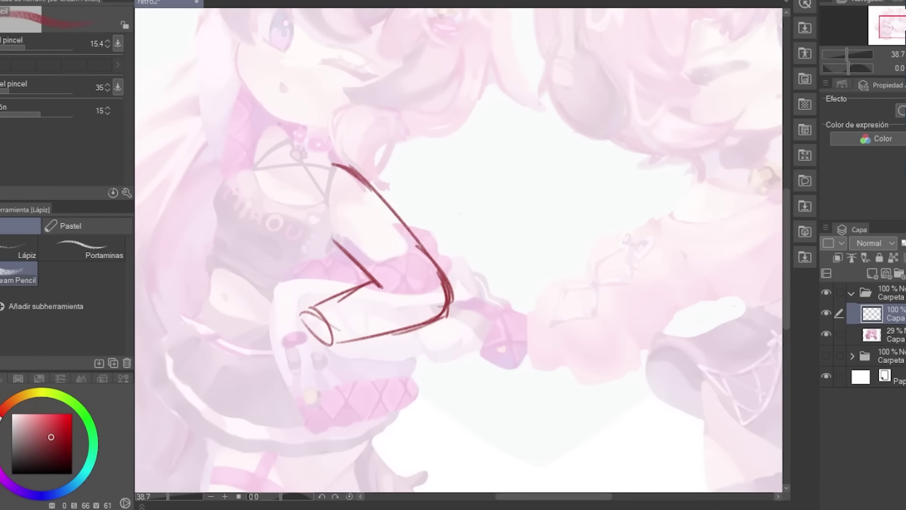
# Sketch the hand in red at the end of the pink-haired character's bent forearm
pyautogui.moveTo(421, 292); pyautogui.dragTo(522, 264)
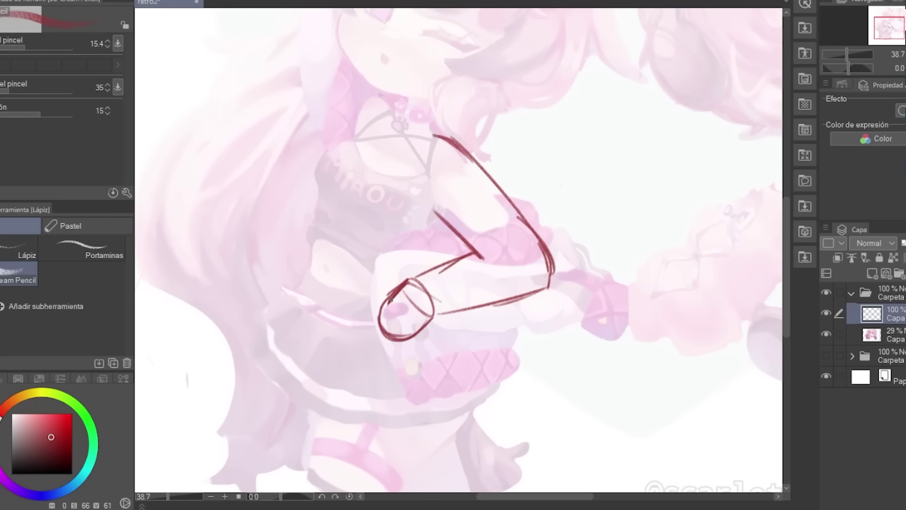
pyautogui.moveTo(407, 280); pyautogui.dragTo(373, 303)
pyautogui.moveTo(392, 355); pyautogui.dragTo(434, 312)
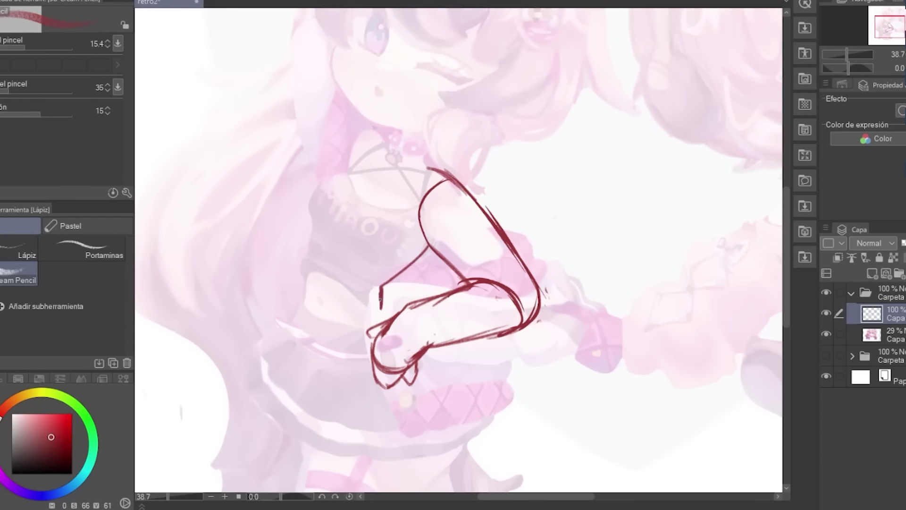
# Sketch the pink-haired character's torso side, hips, upper legs and neck in red around the bent arm
pyautogui.hotkey('ctrl', 'z')
pyautogui.moveTo(450, 363); pyautogui.dragTo(436, 242)
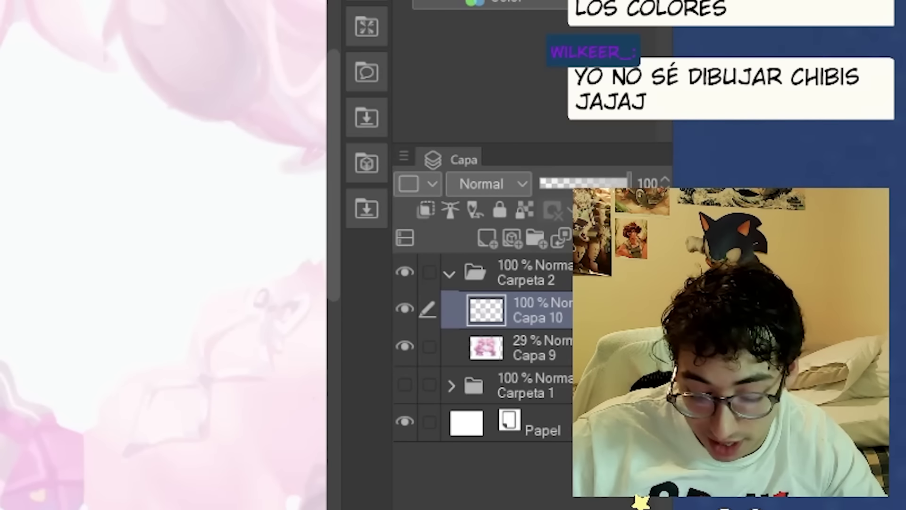
pyautogui.scroll(-3, 163, 255)
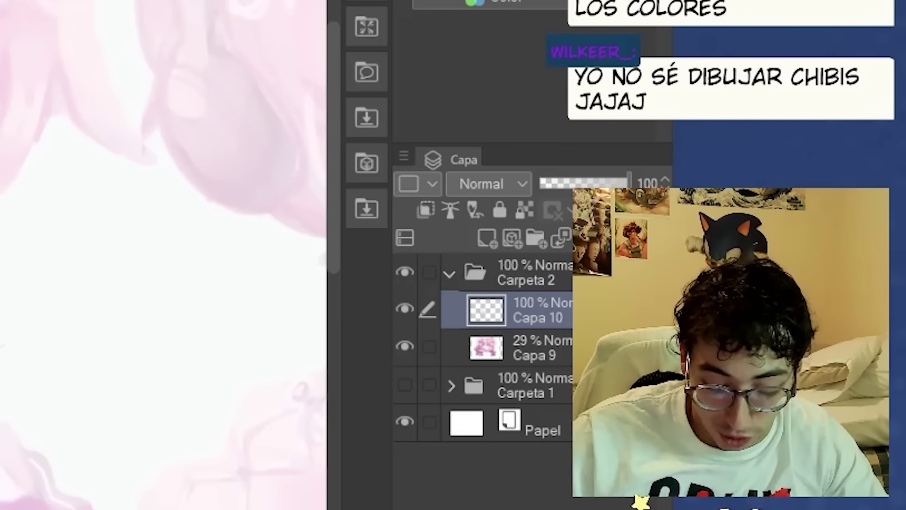
pyautogui.scroll(-1, 164, 255)
pyautogui.scroll(2, 164, 255)
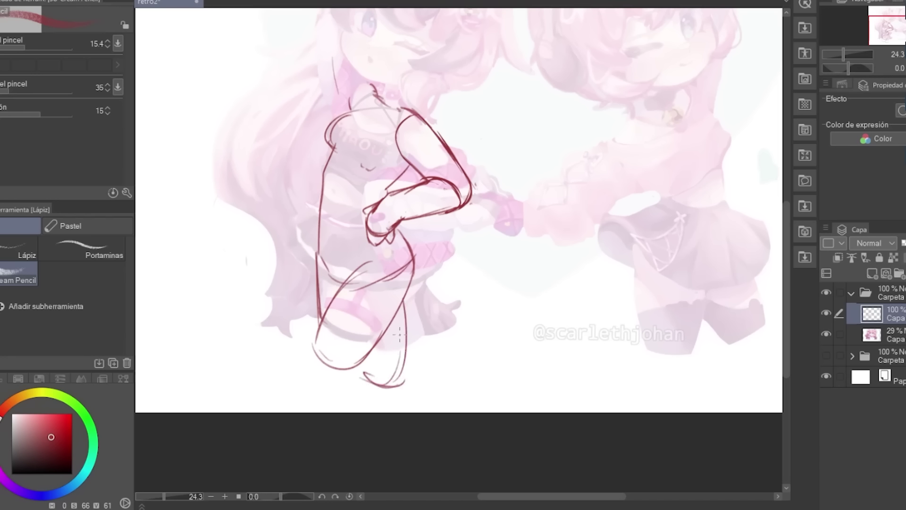
pyautogui.moveTo(380, 332); pyautogui.dragTo(310, 352)
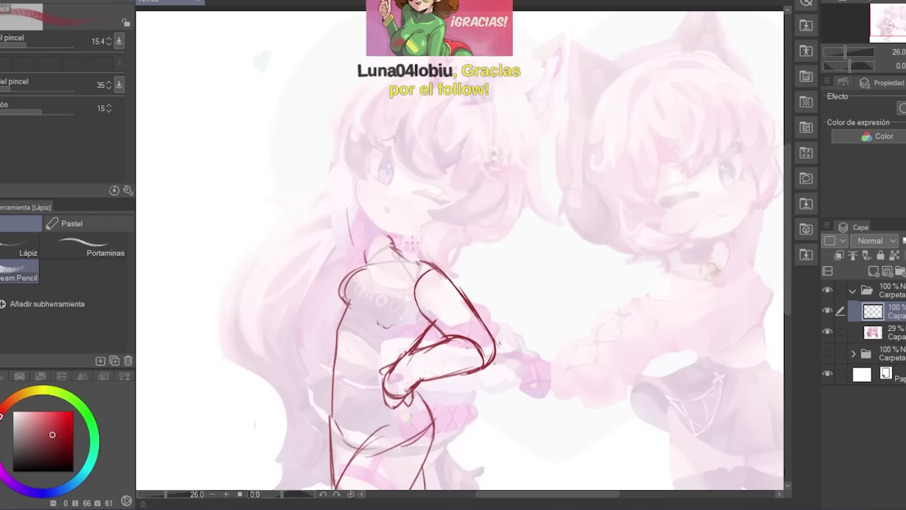
pyautogui.moveTo(359, 205)
pyautogui.mouseDown()
pyautogui.moveTo(540, 162)
pyautogui.moveTo(388, 234)
pyautogui.mouseUp()
pyautogui.hotkey('ctrl', 'z')
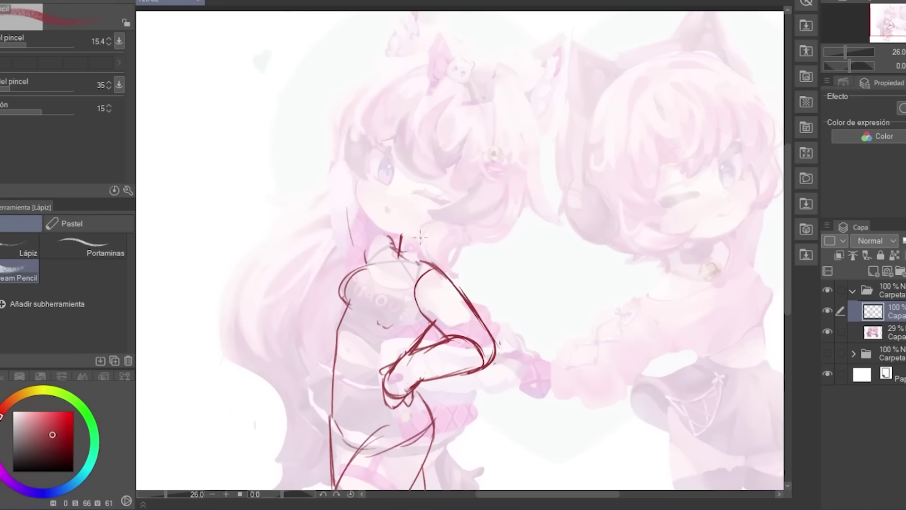
# Lasso the pink-haired character's head on the faded illustration layer and move it slightly down toward the shoulders, then deselect
pyautogui.hotkey('ctrl', 'space')
pyautogui.click(885, 334)
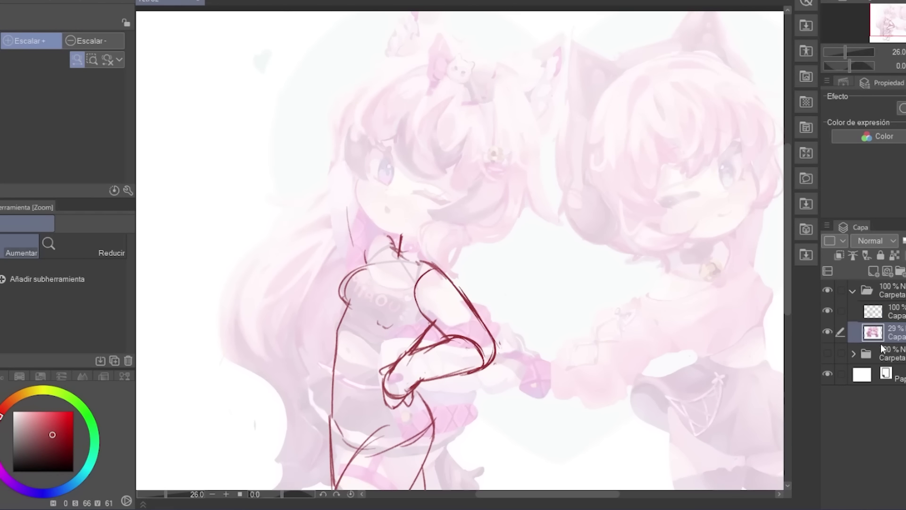
pyautogui.moveTo(694, 145); pyautogui.dragTo(689, 202)
pyautogui.press('m')
pyautogui.moveTo(450, 83); pyautogui.dragTo(572, 157)
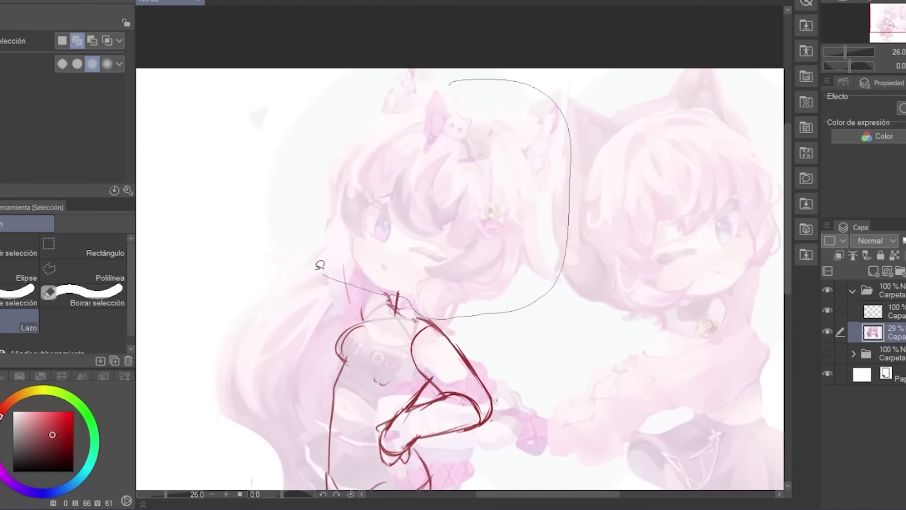
pyautogui.moveTo(321, 265); pyautogui.dragTo(461, 69)
pyautogui.click(479, 343)
pyautogui.moveTo(457, 126); pyautogui.dragTo(457, 135)
pyautogui.press('Return')
pyautogui.hotkey('ctrl', 'd')
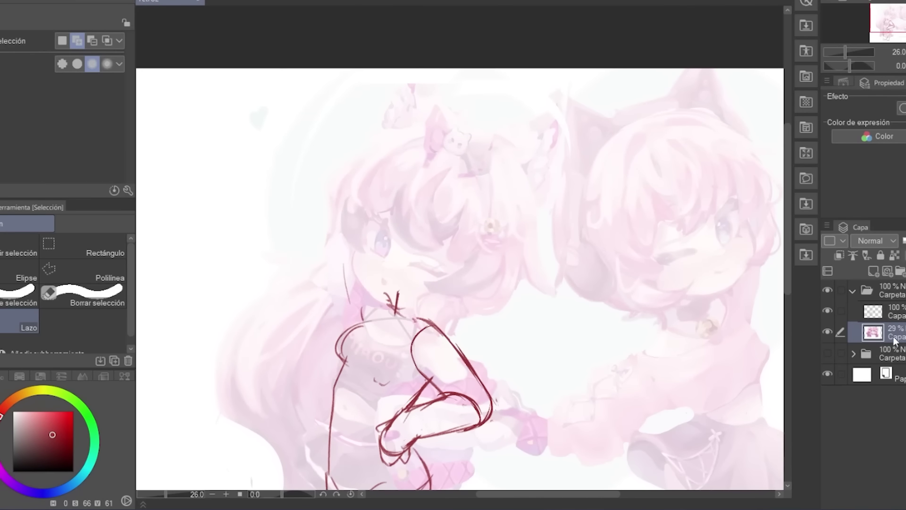
# Outline the lowered head's cheek and jaw in red on the sketch layer, Capa 10
pyautogui.click(895, 313)
pyautogui.press('e')
pyautogui.moveTo(361, 146)
pyautogui.mouseDown()
pyautogui.moveTo(419, 221)
pyautogui.moveTo(488, 203)
pyautogui.mouseUp()
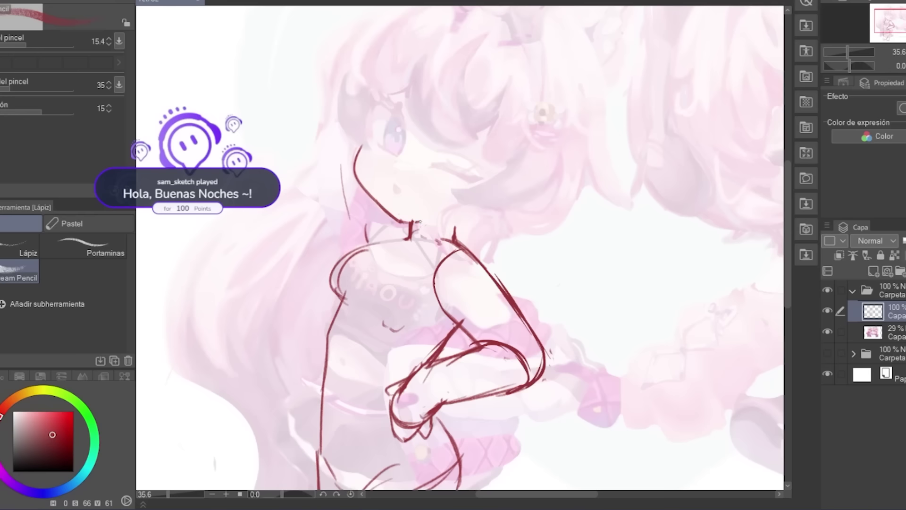
pyautogui.hotkey('ctrl', 'space')
pyautogui.moveTo(489, 199)
pyautogui.mouseDown()
pyautogui.moveTo(578, 189)
pyautogui.moveTo(511, 220)
pyautogui.moveTo(498, 244)
pyautogui.mouseUp()
pyautogui.press('b')
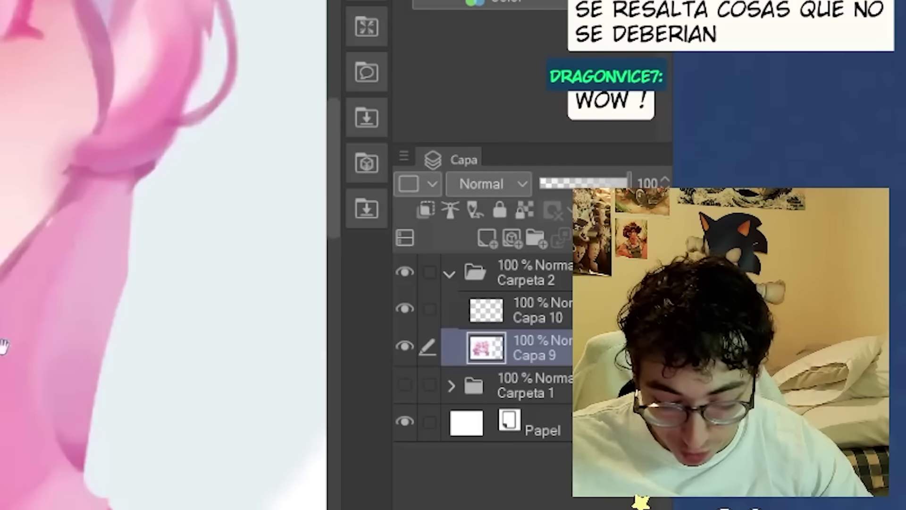
# Try recolouring a lassoed oval patch of the second character's hair to a stronger, more saturated pink
pyautogui.moveTo(2, 347); pyautogui.dragTo(1, 112)
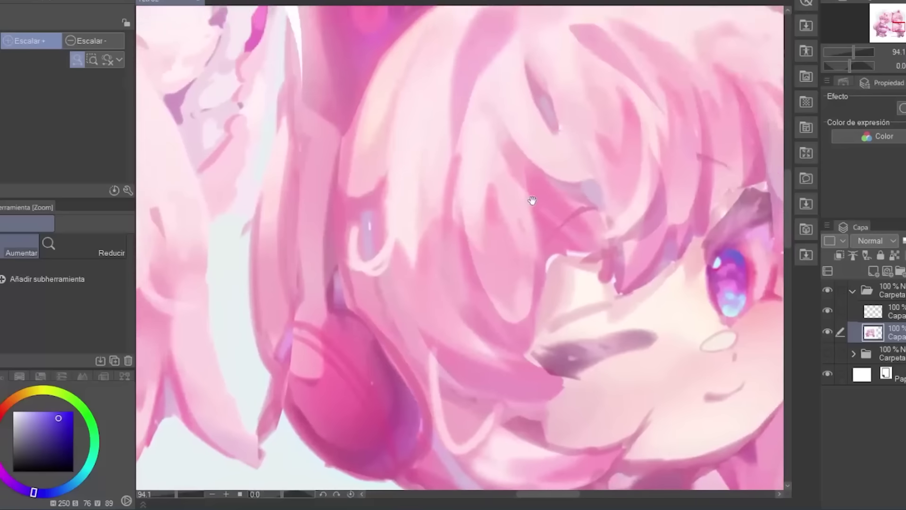
pyautogui.moveTo(474, 235); pyautogui.dragTo(483, 236)
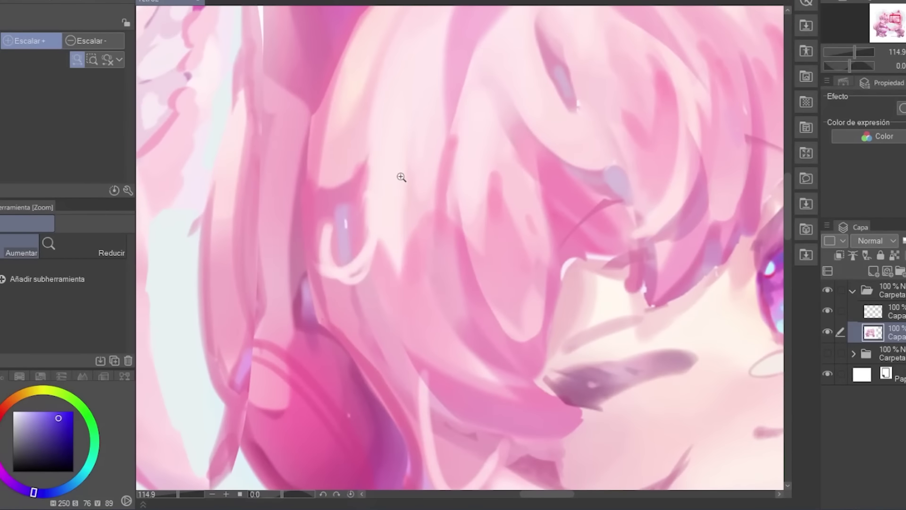
pyautogui.press('m')
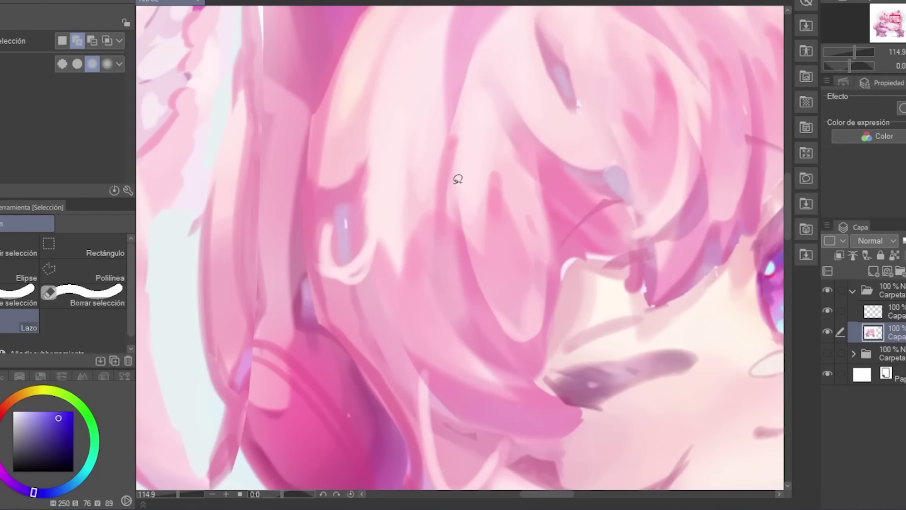
pyautogui.moveTo(378, 312); pyautogui.dragTo(472, 113)
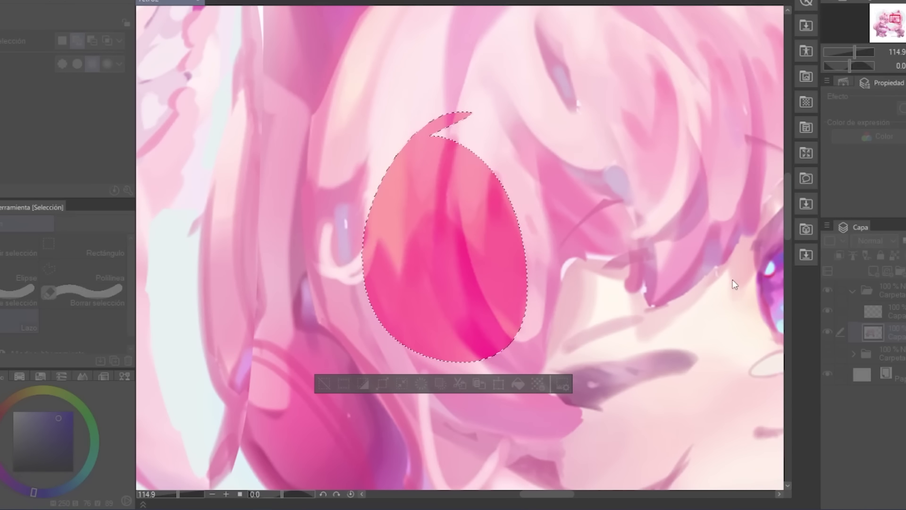
pyautogui.click(324, 384)
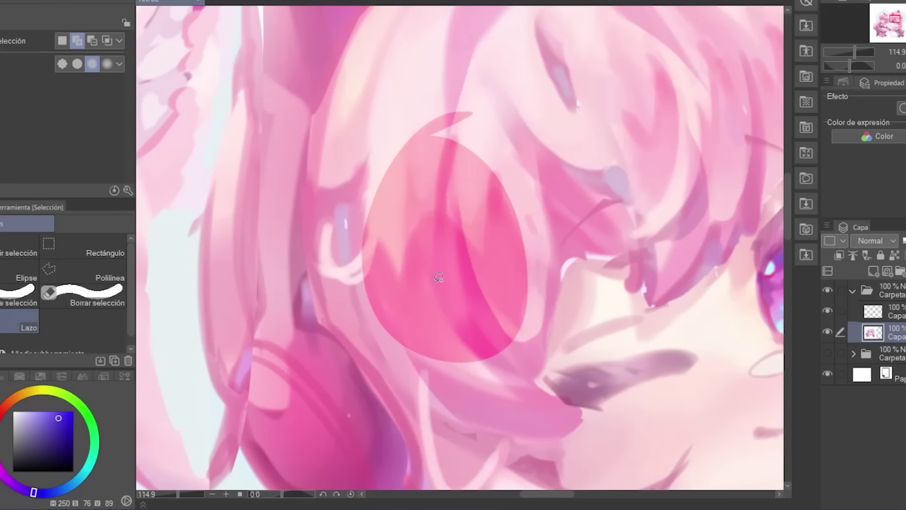
pyautogui.hotkey('ctrl', 'z')
pyautogui.hotkey('ctrl', 'z')
pyautogui.hotkey('ctrl', 'z')
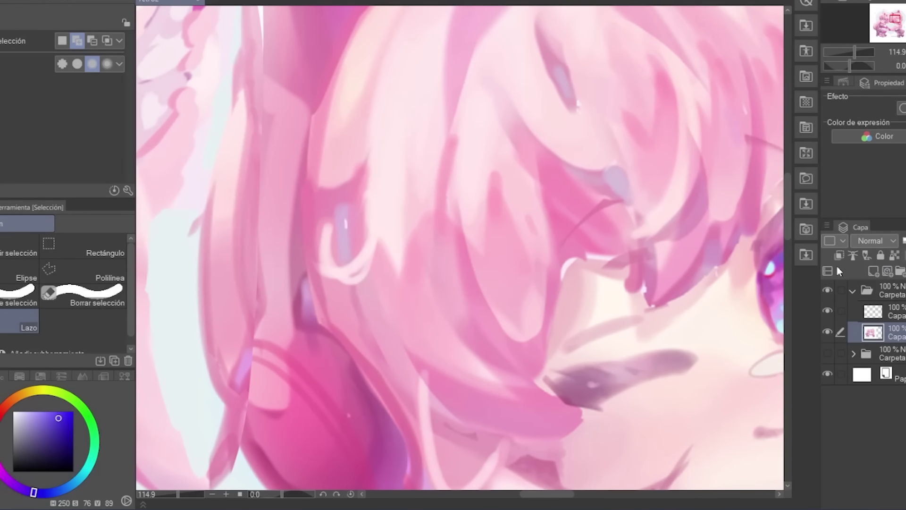
# Airbrush a soft blue spot over the hair on a new layer and load its shape as a selection
pyautogui.click(872, 272)
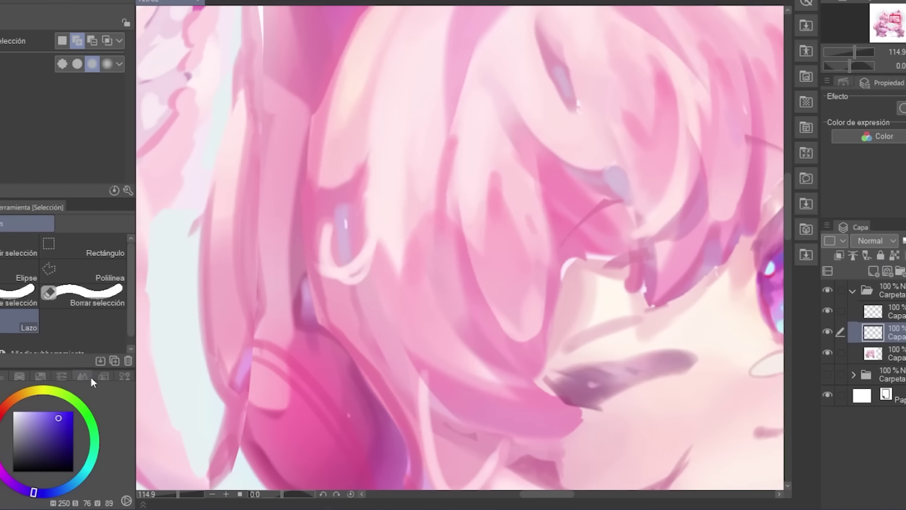
pyautogui.press('b')
pyautogui.moveTo(455, 160)
pyautogui.mouseDown()
pyautogui.moveTo(506, 238)
pyautogui.moveTo(463, 223)
pyautogui.moveTo(472, 189)
pyautogui.mouseUp()
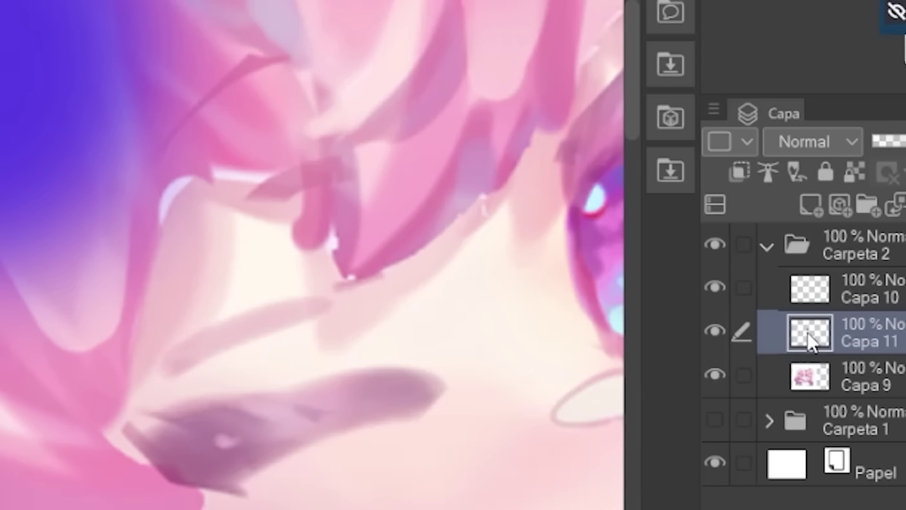
pyautogui.keyDown('ctrl'); pyautogui.click(811, 333); pyautogui.keyUp('ctrl')
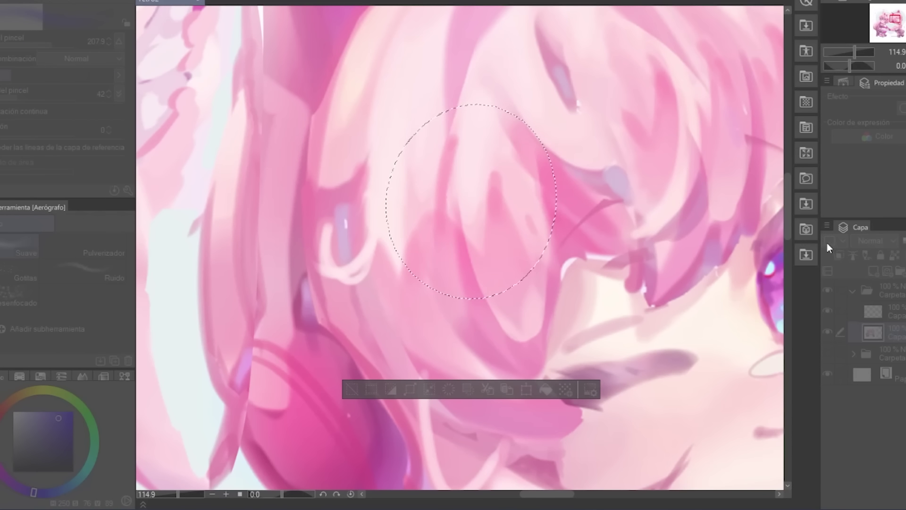
# Shift the soft-edged hair selection on Capa 9 to a more saturated reddish pink with Hue/Saturation, then deselect it
pyautogui.hotkey('ctrl', 'u')
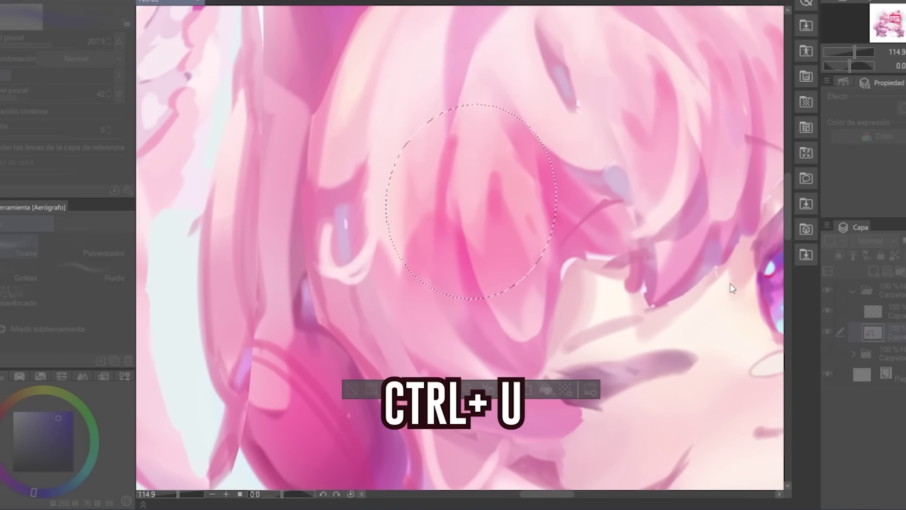
pyautogui.moveTo(721, 284); pyautogui.dragTo(716, 284)
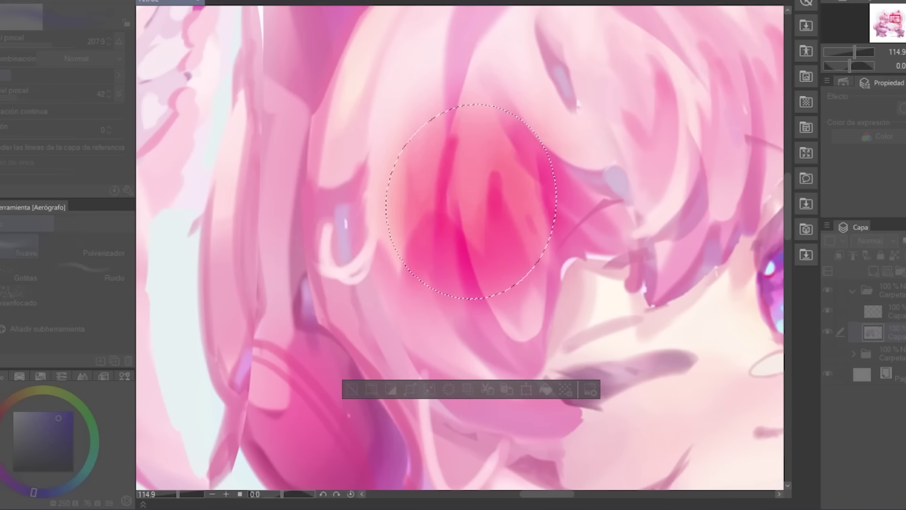
pyautogui.press('Return')
pyautogui.click(357, 390)
pyautogui.hotkey('ctrl', 'space')
pyautogui.moveTo(517, 183); pyautogui.dragTo(435, 203)
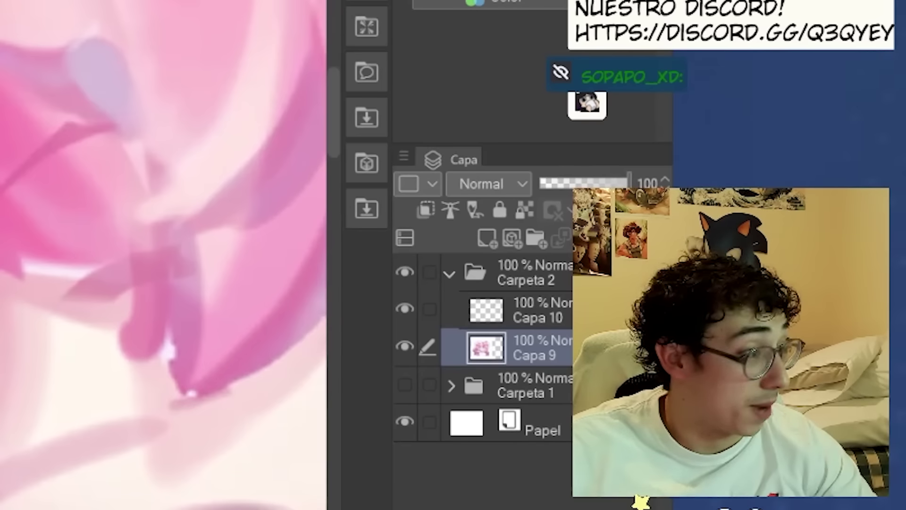
pyautogui.moveTo(48, 124); pyautogui.dragTo(12, 100)
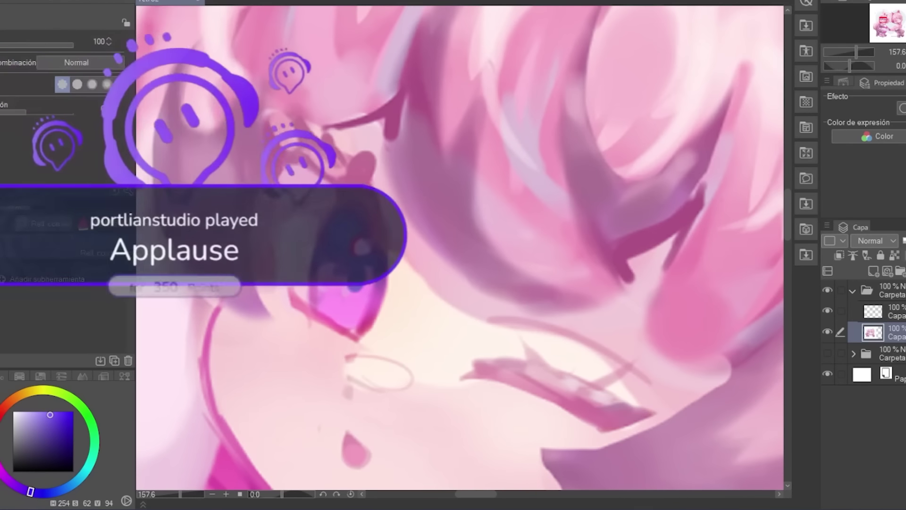
pyautogui.moveTo(352, 215)
pyautogui.mouseDown()
pyautogui.moveTo(353, 241)
pyautogui.moveTo(352, 216)
pyautogui.mouseUp()
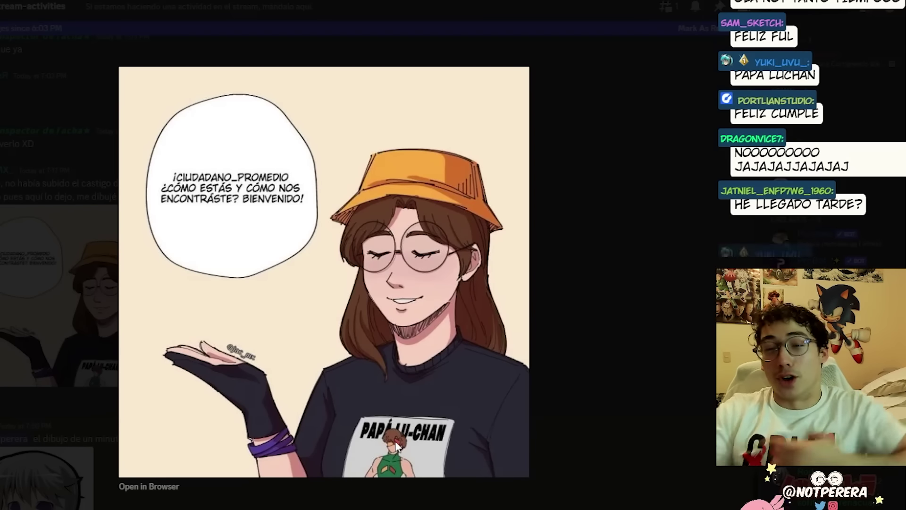
# Switch to Discord and open the posted drawing of the spear-wielding warrior
pyautogui.press('Right')
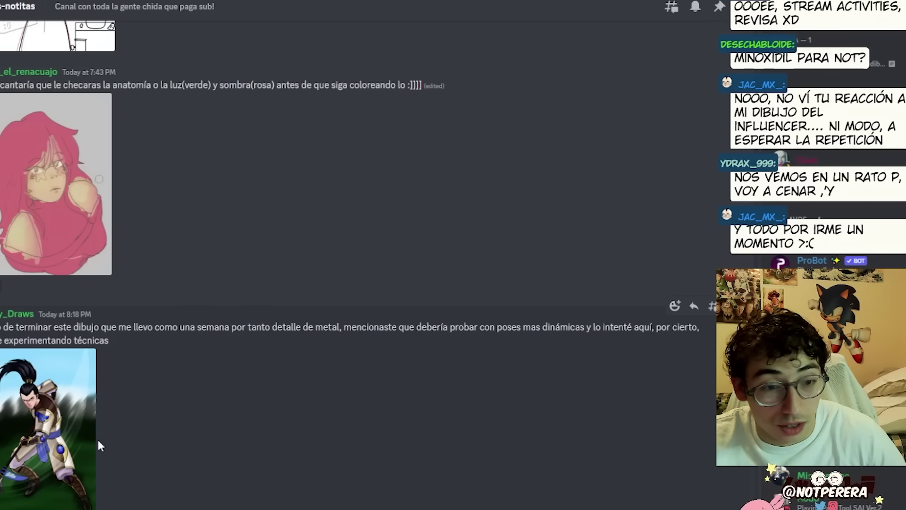
pyautogui.click(78, 457)
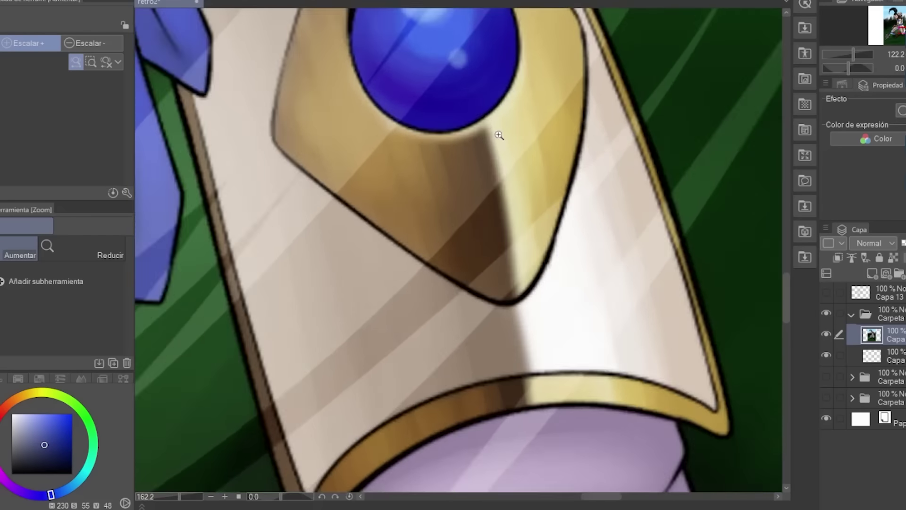
# In Clip Studio Paint, lower the warrior layer Capa 14 to 27% opacity and place Capa 12 above it in Carpeta 3
pyautogui.moveTo(499, 136); pyautogui.dragTo(453, 151)
pyautogui.scroll(3, 442, 159)
pyautogui.moveTo(287, 151); pyautogui.dragTo(459, 196)
pyautogui.scroll(-6, 557, 240)
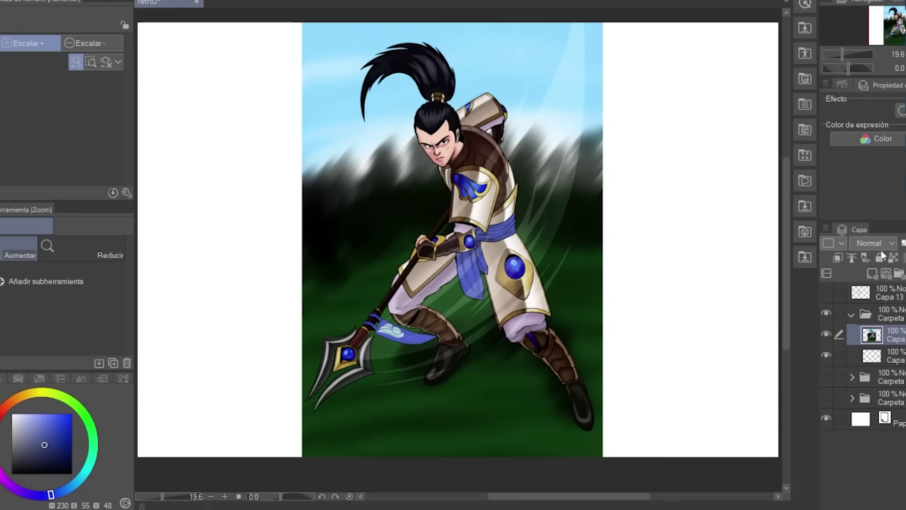
pyautogui.moveTo(905, 243); pyautogui.dragTo(905, 243)
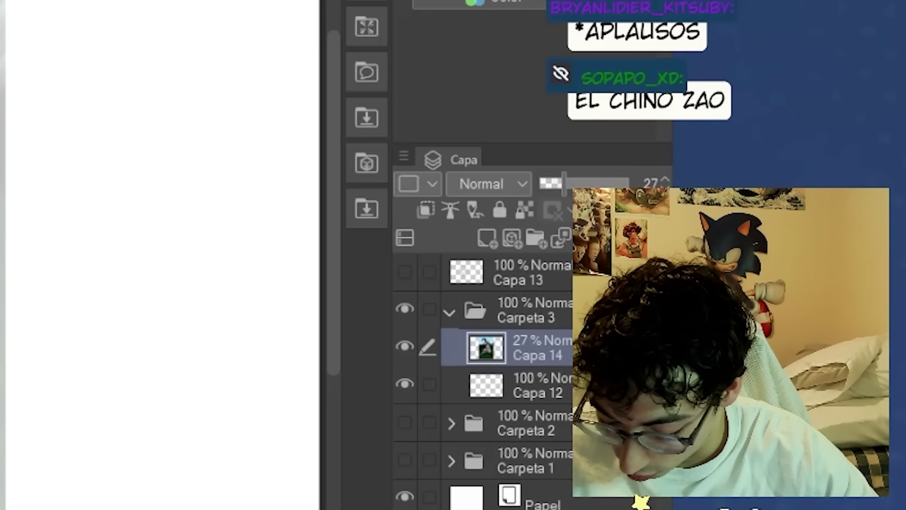
pyautogui.moveTo(890, 355); pyautogui.dragTo(905, 319)
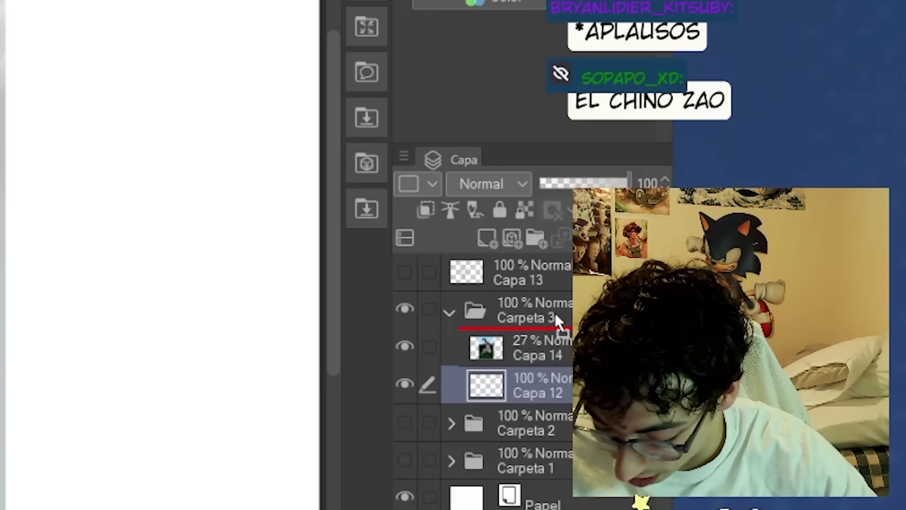
pyautogui.moveTo(556, 319); pyautogui.dragTo(556, 321)
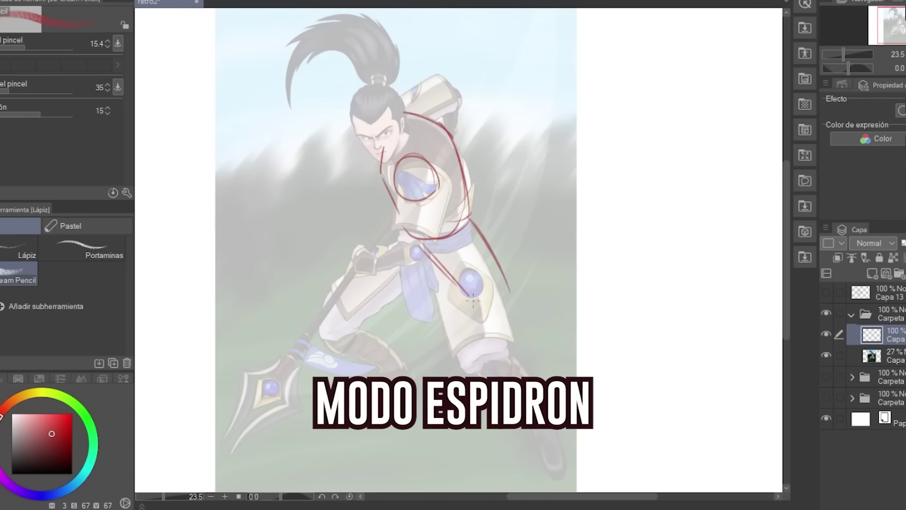
# Sketch both of the warrior's thighs in red, one bent forward and one extended back to the knee
pyautogui.moveTo(420, 246); pyautogui.dragTo(493, 335)
pyautogui.moveTo(472, 222); pyautogui.dragTo(522, 314)
pyautogui.moveTo(404, 228); pyautogui.dragTo(349, 292)
pyautogui.moveTo(434, 269); pyautogui.dragTo(373, 315)
pyautogui.moveTo(353, 291); pyautogui.dragTo(376, 319)
pyautogui.moveTo(474, 224); pyautogui.dragTo(542, 344)
pyautogui.moveTo(482, 318); pyautogui.dragTo(535, 337)
# Undo the stray strokes and close the bent leg's knee with a red curve, erasing the excess lines
pyautogui.moveTo(285, 207); pyautogui.dragTo(309, 244)
pyautogui.moveTo(302, 244); pyautogui.dragTo(337, 237)
pyautogui.hotkey('ctrl', 'z')
pyautogui.hotkey('ctrl', 'z')
pyautogui.moveTo(356, 286); pyautogui.dragTo(377, 310)
pyautogui.press('e')
pyautogui.moveTo(353, 299)
pyautogui.mouseDown()
pyautogui.moveTo(371, 317)
pyautogui.moveTo(423, 279)
pyautogui.moveTo(376, 310)
pyautogui.mouseUp()
pyautogui.press('p')
# Sketch the extended leg's lower leg in red, redrawing the shin and calf lines down to the ankle
pyautogui.moveTo(518, 362); pyautogui.dragTo(601, 433)
pyautogui.moveTo(542, 336)
pyautogui.mouseDown()
pyautogui.moveTo(573, 358)
pyautogui.moveTo(597, 445)
pyautogui.mouseUp()
pyautogui.hotkey('ctrl', 'z')
pyautogui.hotkey('ctrl', 'z')
pyautogui.moveTo(473, 303); pyautogui.dragTo(562, 443)
pyautogui.moveTo(533, 381); pyautogui.dragTo(565, 444)
pyautogui.moveTo(542, 338)
pyautogui.mouseDown()
pyautogui.moveTo(584, 451)
pyautogui.moveTo(552, 397)
pyautogui.mouseUp()
# Erase the overlapping ankle lines and sketch the extended leg's foot in red
pyautogui.press('e')
pyautogui.moveTo(548, 318)
pyautogui.mouseDown()
pyautogui.moveTo(567, 389)
pyautogui.moveTo(538, 418)
pyautogui.mouseUp()
pyautogui.press('p')
pyautogui.moveTo(536, 363); pyautogui.dragTo(569, 420)
pyautogui.moveTo(541, 406)
pyautogui.mouseDown()
pyautogui.moveTo(562, 434)
pyautogui.moveTo(569, 416)
pyautogui.mouseUp()
pyautogui.moveTo(529, 382); pyautogui.dragTo(540, 406)
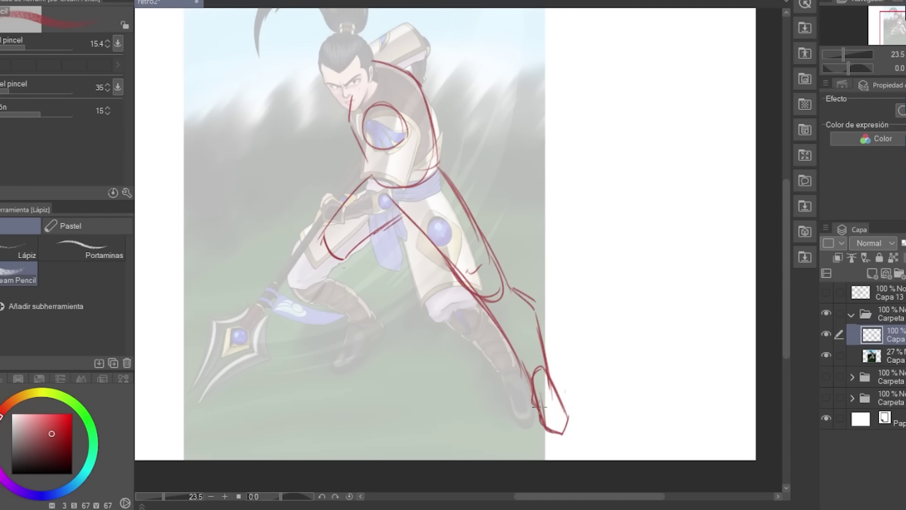
# Sketch the bent leg's knee, shin and foot in red, angling the lower leg back under the body
pyautogui.moveTo(349, 199); pyautogui.dragTo(314, 246)
pyautogui.moveTo(314, 247)
pyautogui.mouseDown()
pyautogui.moveTo(349, 274)
pyautogui.moveTo(374, 311)
pyautogui.mouseUp()
pyautogui.hotkey('ctrl', 'z')
pyautogui.moveTo(353, 249); pyautogui.dragTo(371, 261)
pyautogui.moveTo(363, 255); pyautogui.dragTo(392, 310)
pyautogui.moveTo(346, 283); pyautogui.dragTo(385, 313)
pyautogui.moveTo(375, 312)
pyautogui.mouseDown()
pyautogui.moveTo(392, 307)
pyautogui.moveTo(369, 345)
pyautogui.mouseUp()
pyautogui.moveTo(351, 242); pyautogui.dragTo(392, 316)
# Clean up the bent leg's lines and sketch the raised rear arm in red behind the warrior's back
pyautogui.moveTo(415, 47)
pyautogui.mouseDown()
pyautogui.moveTo(616, 309)
pyautogui.moveTo(656, 388)
pyautogui.mouseUp()
pyautogui.hotkey('ctrl', 'z')
pyautogui.moveTo(502, 122); pyautogui.dragTo(565, 283)
pyautogui.moveTo(436, 226); pyautogui.dragTo(496, 226)
pyautogui.press('e')
pyautogui.moveTo(381, 300); pyautogui.dragTo(372, 336)
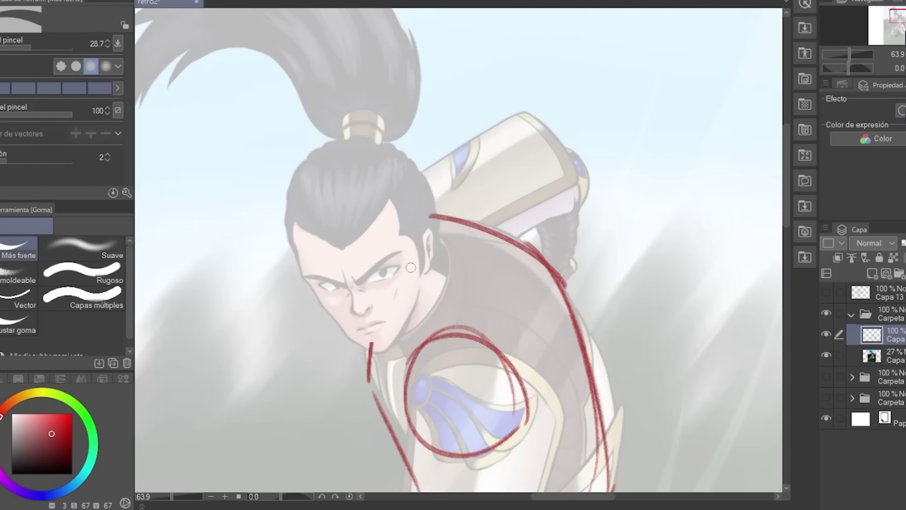
pyautogui.scroll(-5, 410, 268)
pyautogui.press('p')
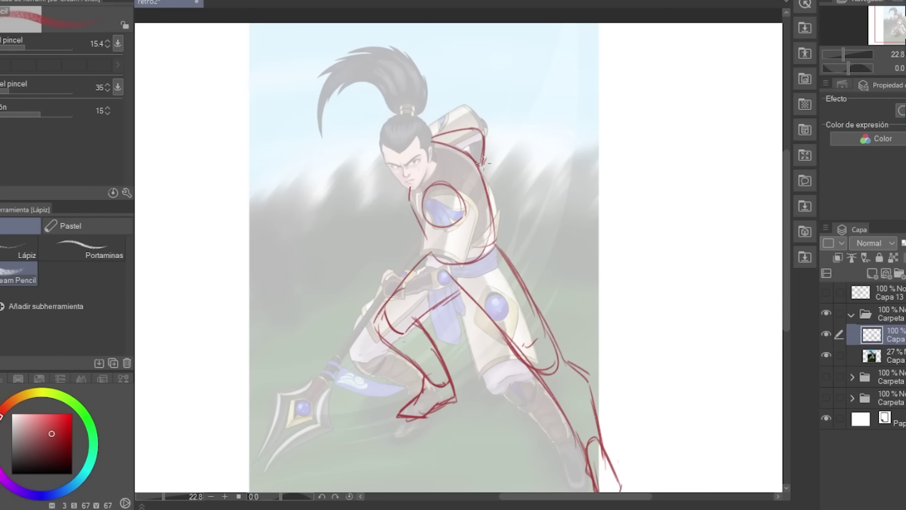
# Draw a straight red guide from the warrior's front shoulder toward the spearhead, undoing the earlier attempts
pyautogui.moveTo(441, 206)
pyautogui.mouseDown()
pyautogui.moveTo(294, 378)
pyautogui.moveTo(390, 322)
pyautogui.mouseUp()
pyautogui.hotkey('ctrl', 'z')
pyautogui.moveTo(545, 147); pyautogui.dragTo(393, 353)
pyautogui.moveTo(415, 291); pyautogui.dragTo(456, 341)
pyautogui.hotkey('ctrl', 'z')
pyautogui.hotkey('ctrl', 'z')
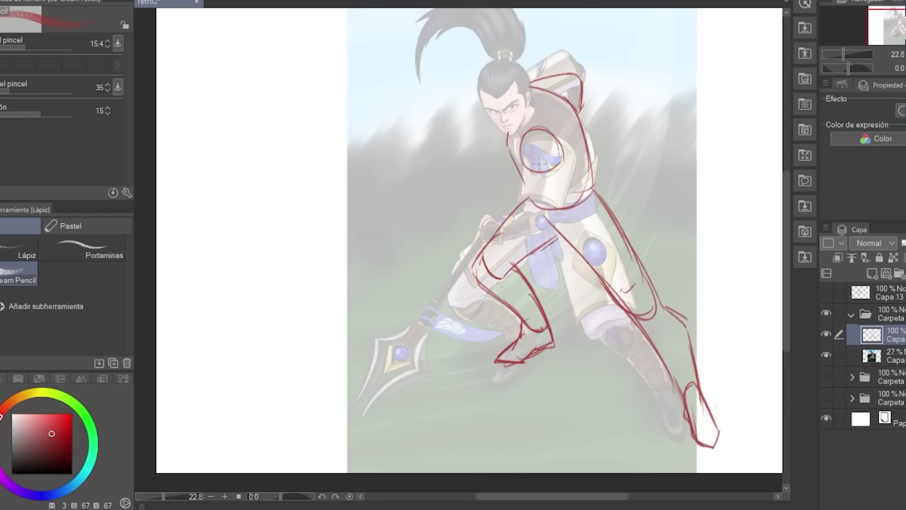
pyautogui.moveTo(547, 143); pyautogui.dragTo(366, 346)
pyautogui.hotkey('ctrl', 'z')
pyautogui.moveTo(511, 180)
pyautogui.mouseDown()
pyautogui.moveTo(391, 302)
pyautogui.moveTo(362, 367)
pyautogui.mouseUp()
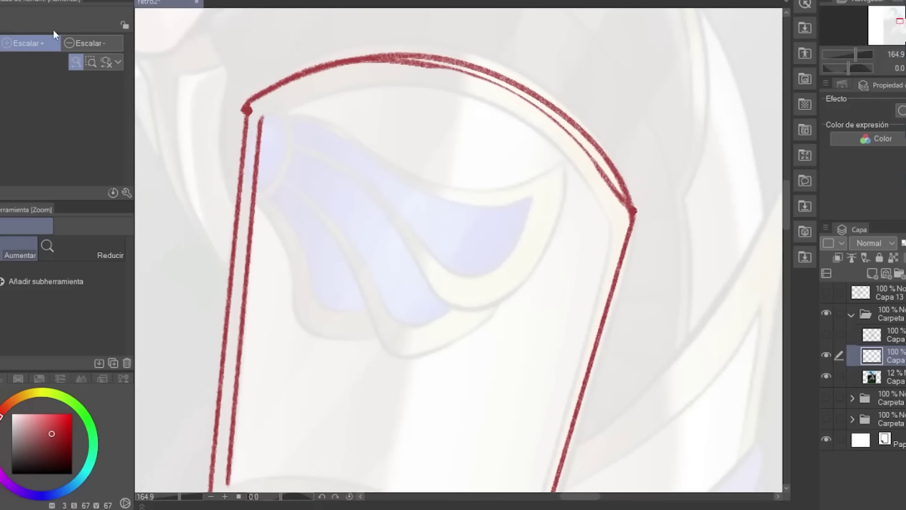
# Sketch thin red inner contour lines along both side edges of the armour plate with a 1.6 pencil
pyautogui.press('p')
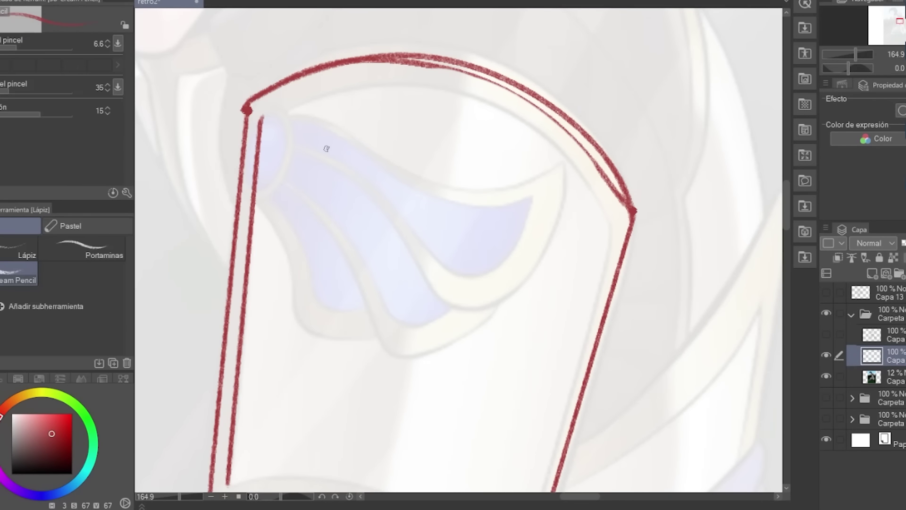
pyautogui.moveTo(319, 167); pyautogui.dragTo(324, 107)
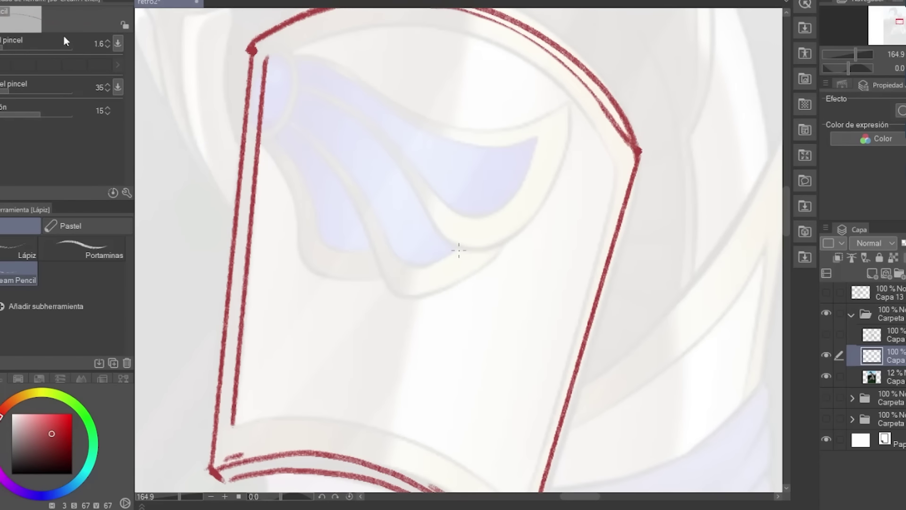
pyautogui.keyDown('shift'); pyautogui.click(236, 423); pyautogui.keyUp('shift')
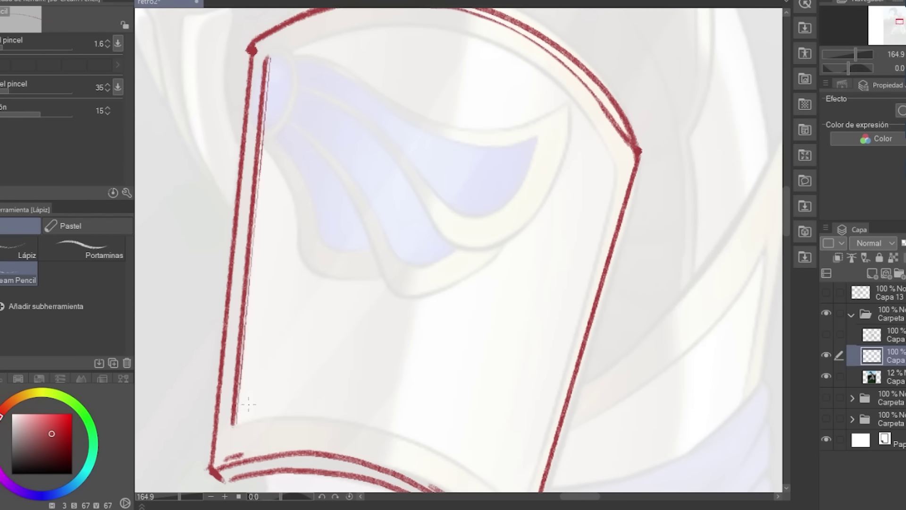
pyautogui.moveTo(269, 61); pyautogui.dragTo(238, 421)
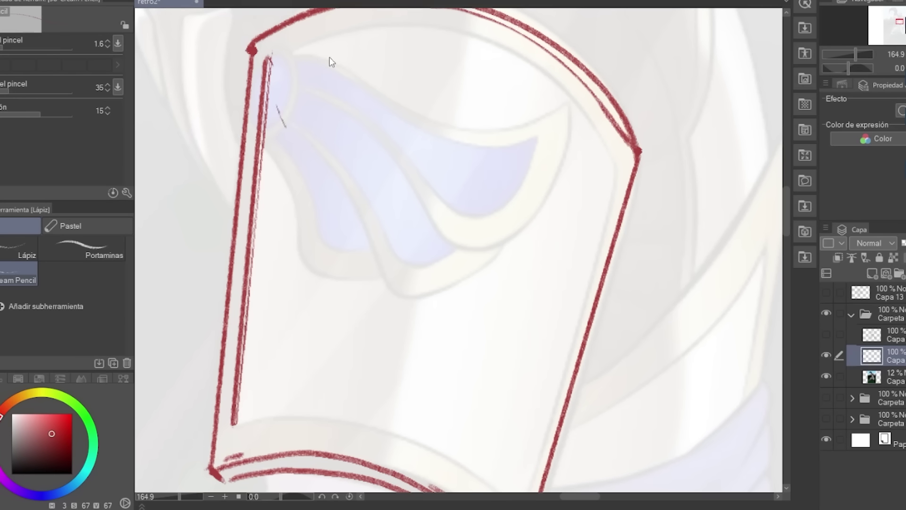
pyautogui.moveTo(611, 185); pyautogui.dragTo(534, 118)
pyautogui.moveTo(433, 455); pyautogui.dragTo(528, 108)
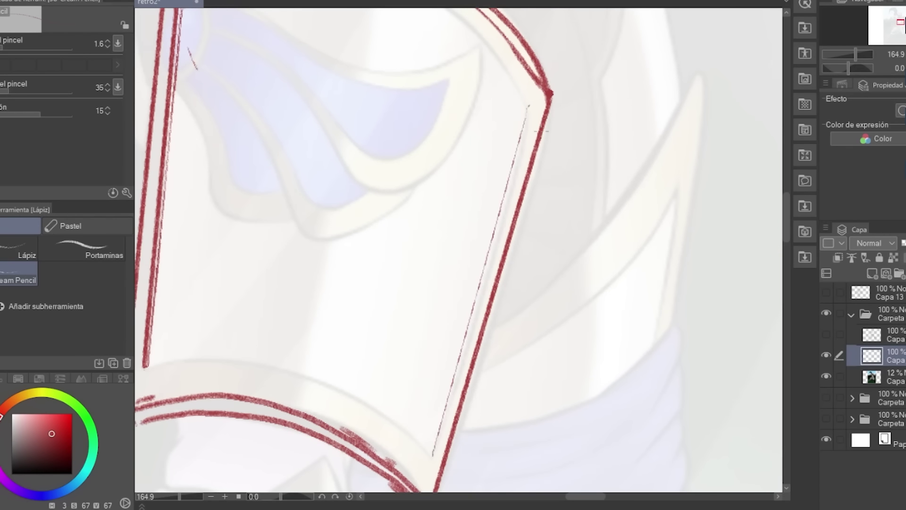
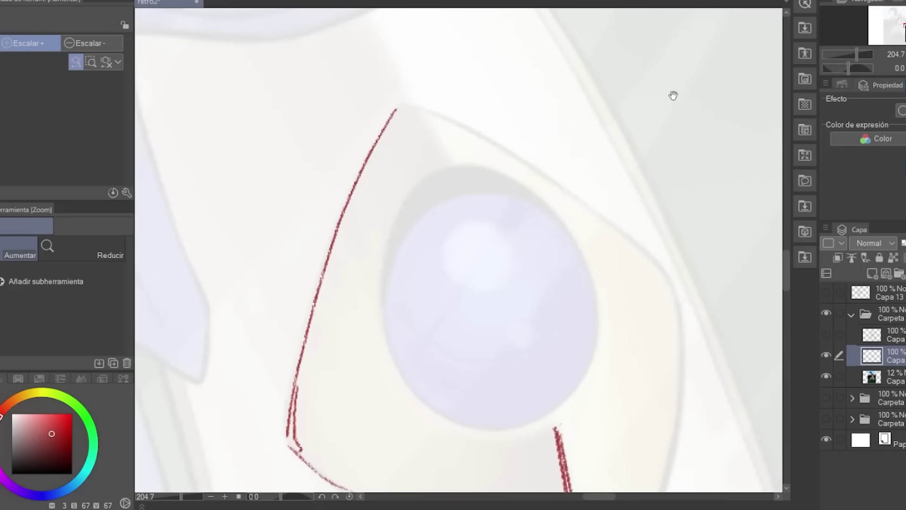
pyautogui.scroll(-2, 425, 239)
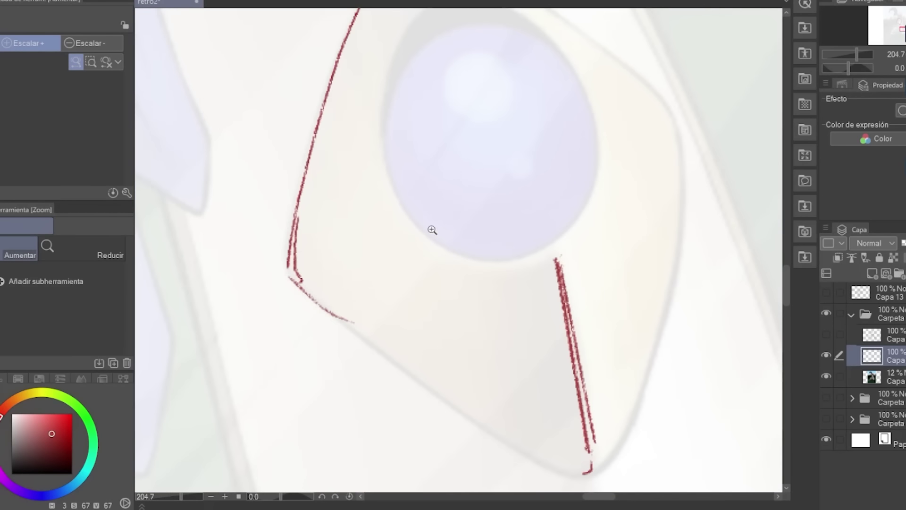
pyautogui.scroll(-1, 553, 265)
pyautogui.moveTo(335, 149)
pyautogui.mouseDown()
pyautogui.moveTo(413, 283)
pyautogui.moveTo(484, 289)
pyautogui.mouseUp()
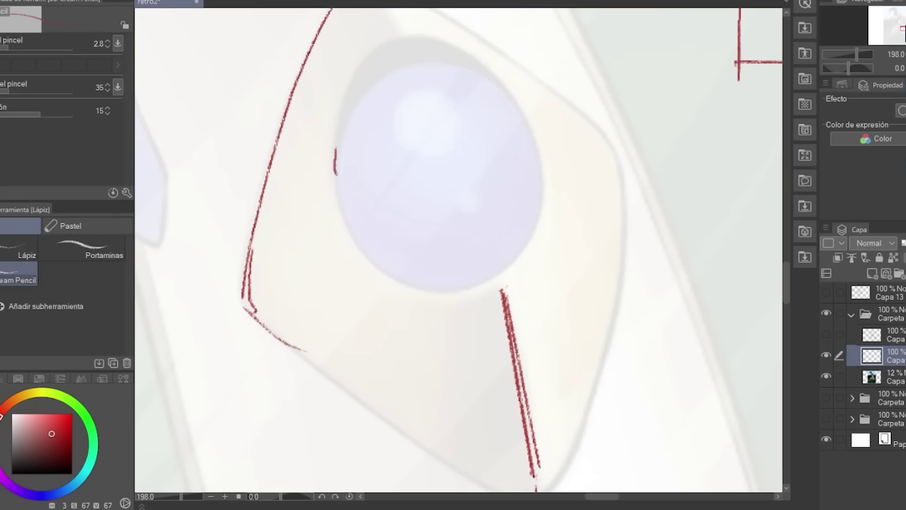
pyautogui.hotkey('ctrl', 'z')
pyautogui.moveTo(540, 159)
pyautogui.mouseDown()
pyautogui.moveTo(453, 291)
pyautogui.moveTo(465, 290)
pyautogui.mouseUp()
pyautogui.hotkey('ctrl', 'z')
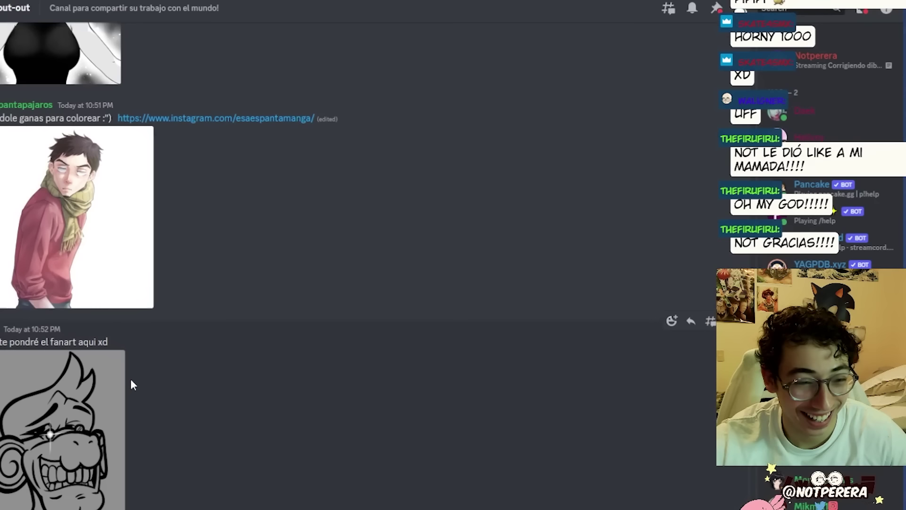
# Switch to Discord, open the submitted pink-haired girl drawing and place it enlarged on the blank Clip Studio Paint canvas
pyautogui.click(56, 400)
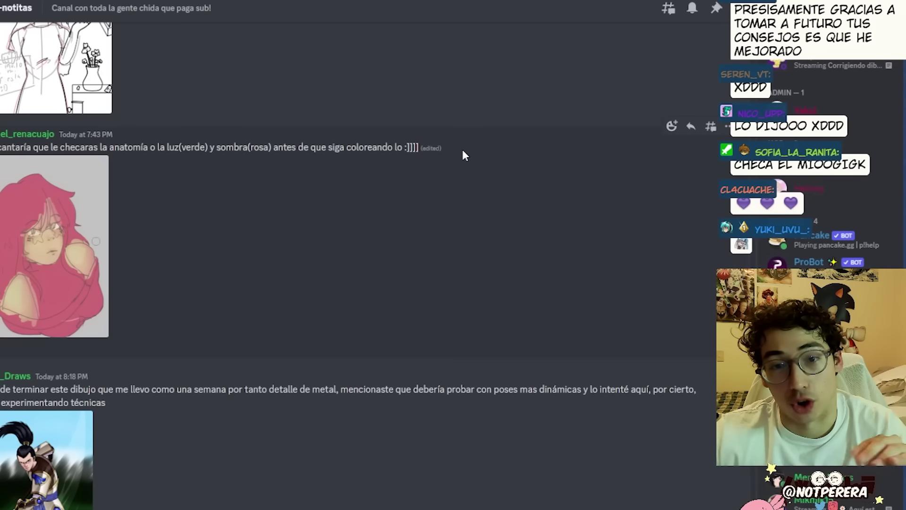
pyautogui.click(51, 284)
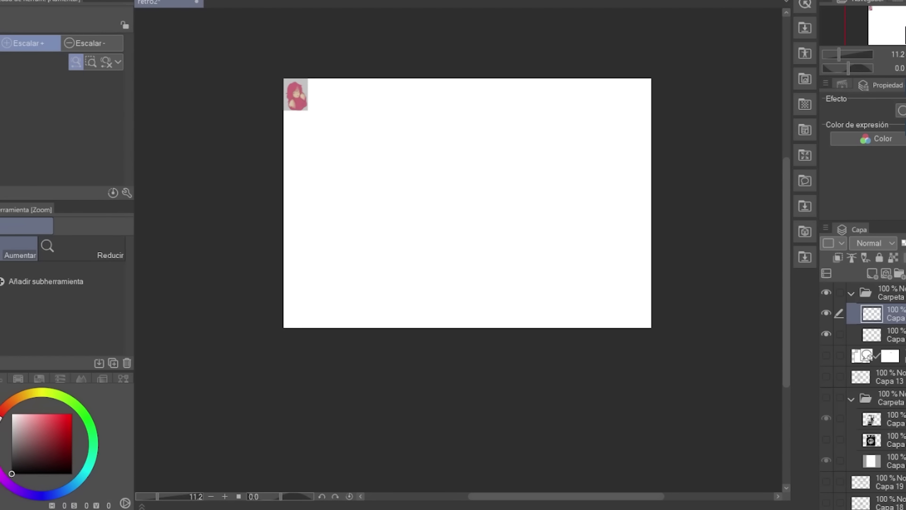
pyautogui.click(381, 196)
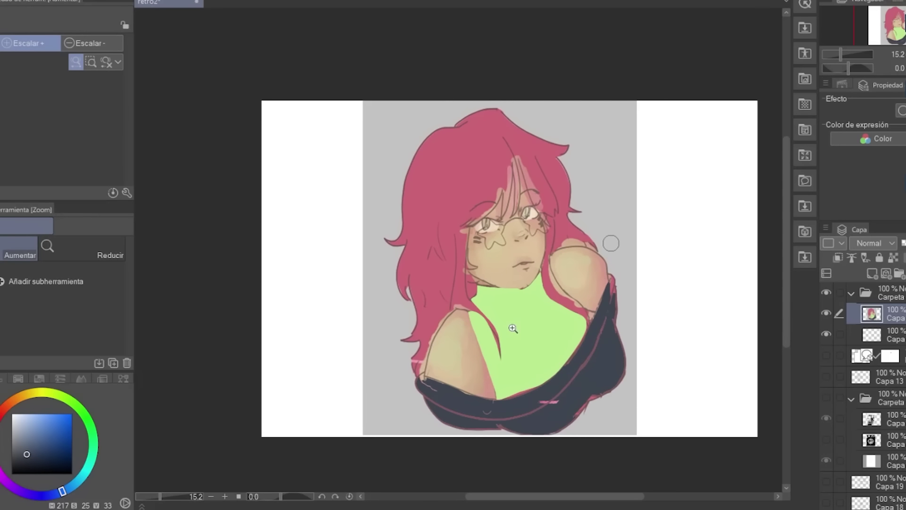
# Select the flat pink area of the girl's hair and brighten it with a colour adjustment
pyautogui.moveTo(588, 314); pyautogui.dragTo(628, 319)
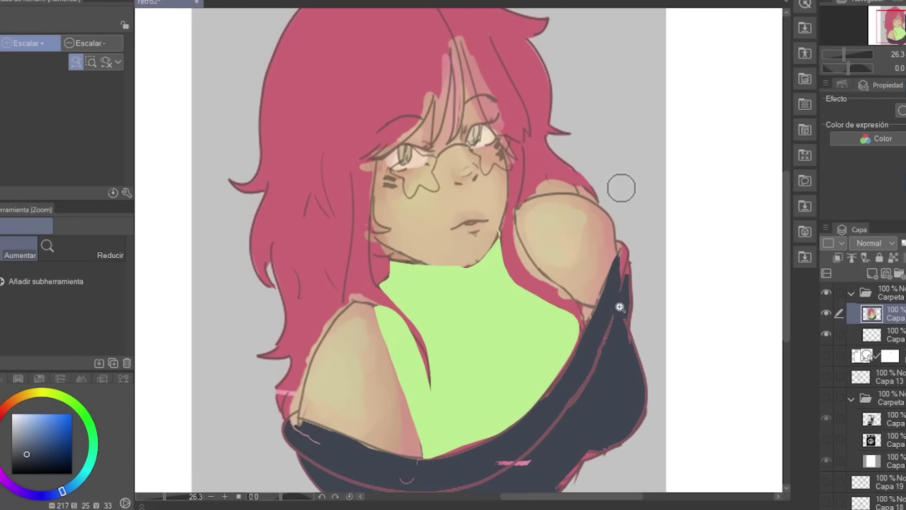
pyautogui.press('p')
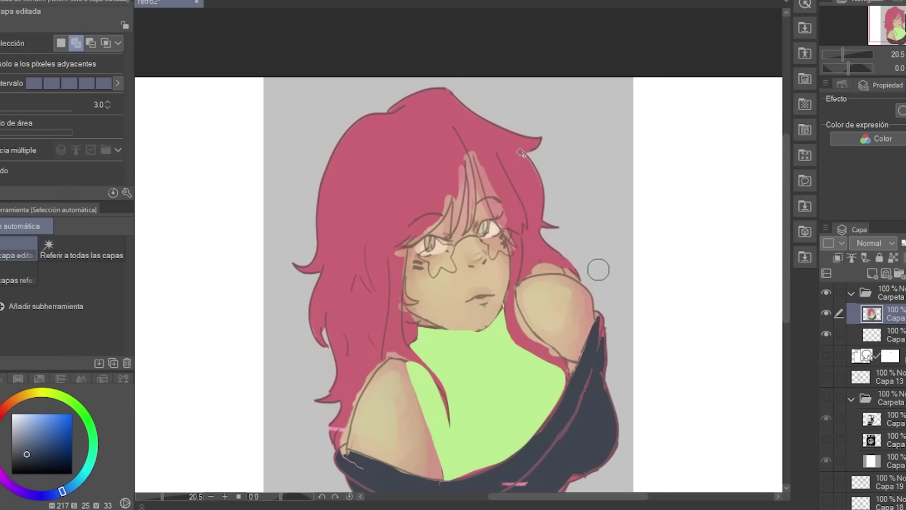
pyautogui.click(519, 156)
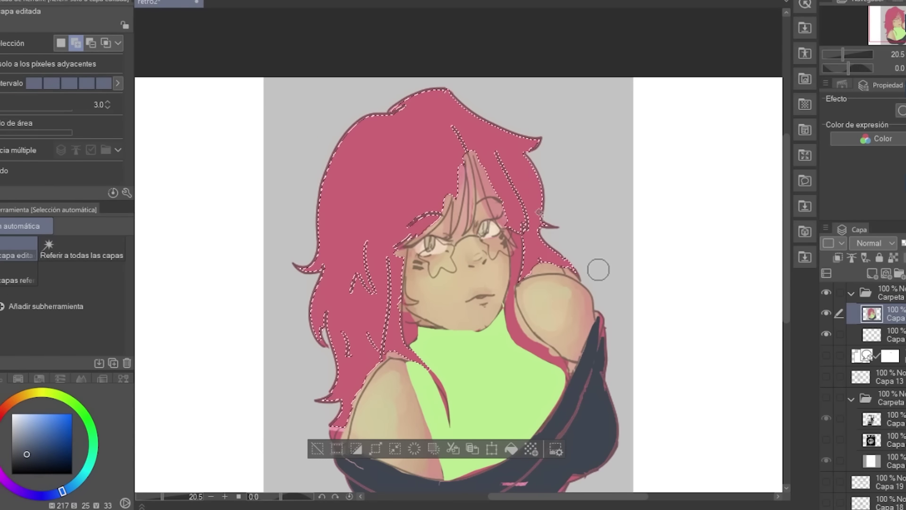
pyautogui.hotkey('ctrl', 'u')
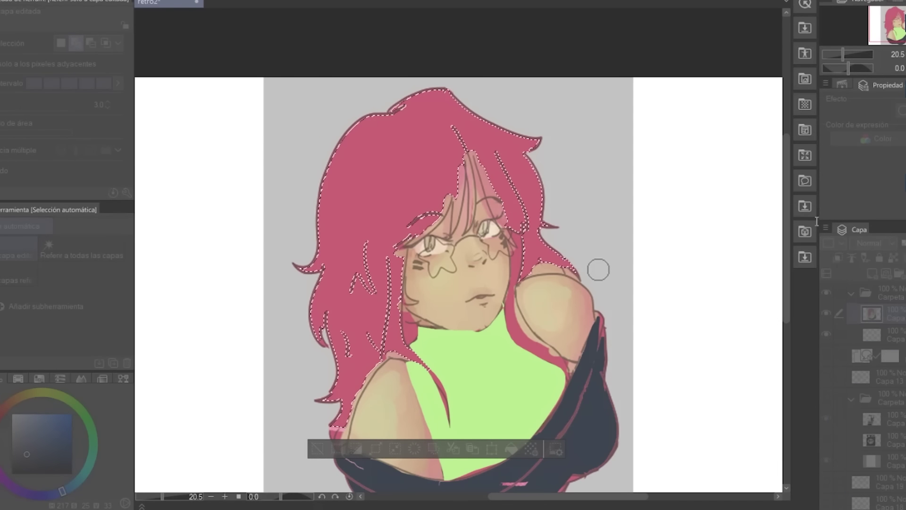
pyautogui.moveTo(795, 236); pyautogui.dragTo(816, 236)
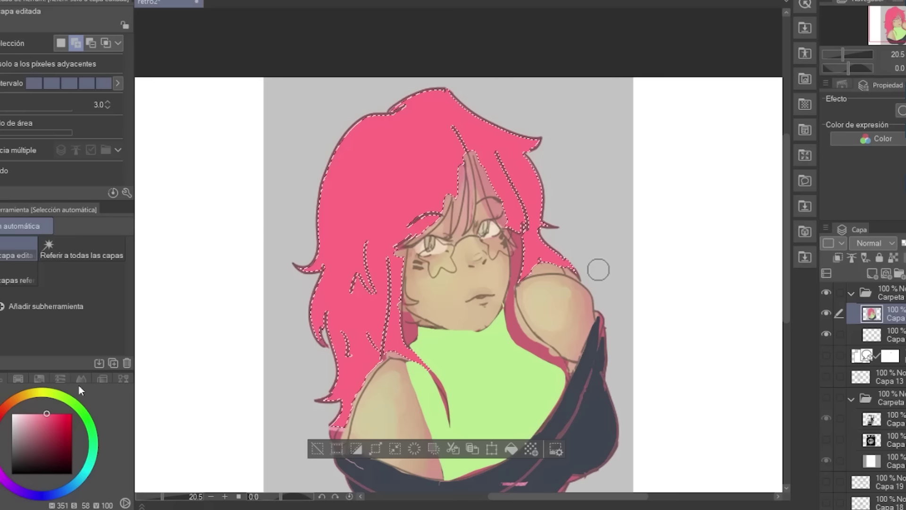
# Fill the selected hair with a deeper crimson of hue 351, saturation 67 and brightness 86, and deselect it
pyautogui.click(51, 420)
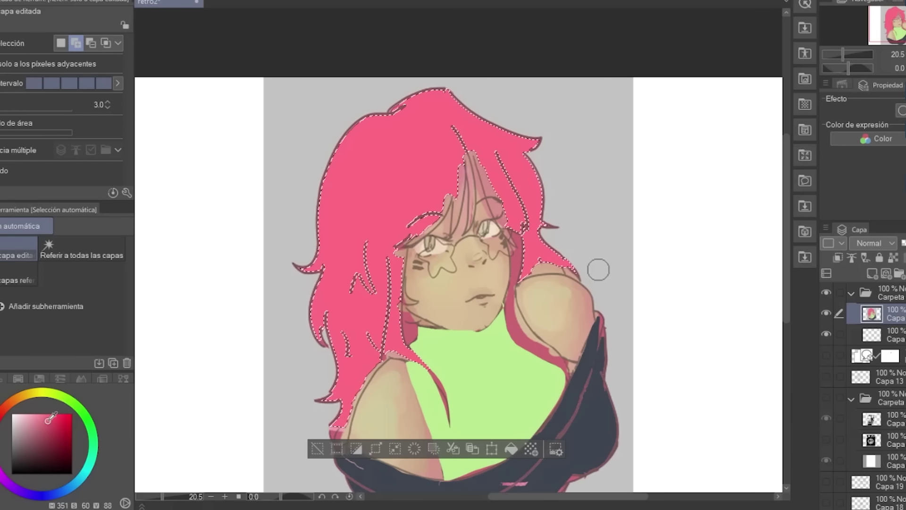
pyautogui.click(50, 420)
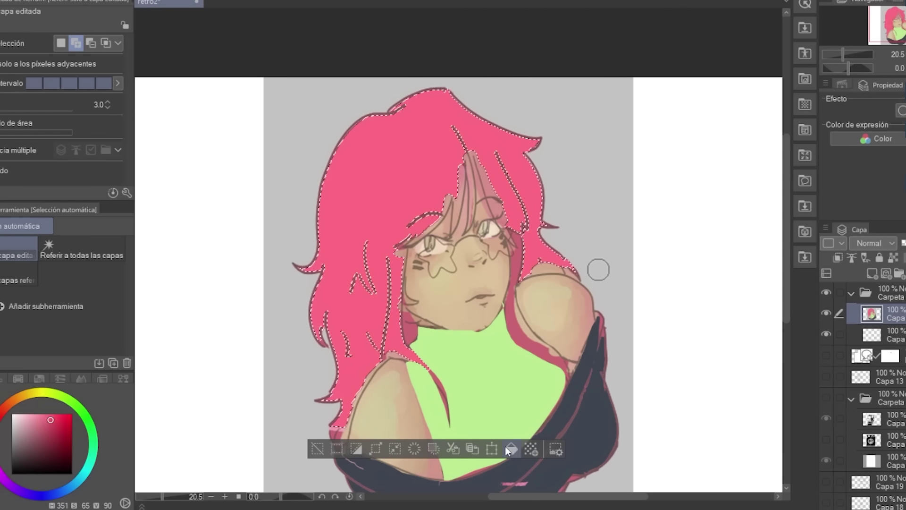
pyautogui.click(511, 449)
pyautogui.click(51, 422)
pyautogui.click(513, 448)
pyautogui.hotkey('ctrl', 'd')
pyautogui.hotkey('ctrl', 'space')
pyautogui.moveTo(517, 216); pyautogui.dragTo(519, 197)
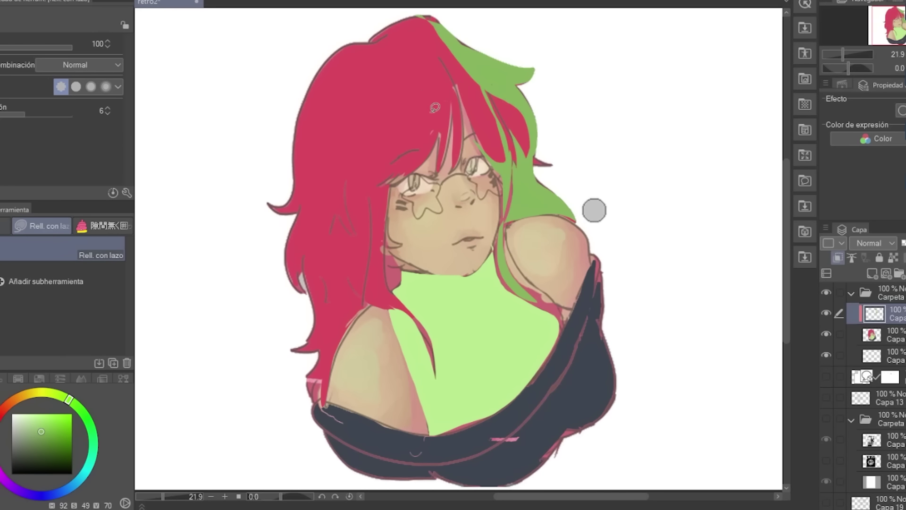
# Block in crimson shadow shapes on the hair with lasso fill and lighten the base hair colour to a soft pink
pyautogui.moveTo(162, 178)
pyautogui.mouseDown()
pyautogui.moveTo(265, 171)
pyautogui.moveTo(294, 138)
pyautogui.mouseUp()
pyautogui.moveTo(366, 399)
pyautogui.mouseDown()
pyautogui.moveTo(337, 340)
pyautogui.moveTo(387, 377)
pyautogui.mouseUp()
pyautogui.hotkey('ctrl', 'z')
pyautogui.moveTo(551, 226); pyautogui.dragTo(563, 265)
pyautogui.hotkey('ctrl', 'z')
pyautogui.moveTo(447, 56)
pyautogui.mouseDown()
pyautogui.moveTo(368, 31)
pyautogui.moveTo(487, 45)
pyautogui.mouseUp()
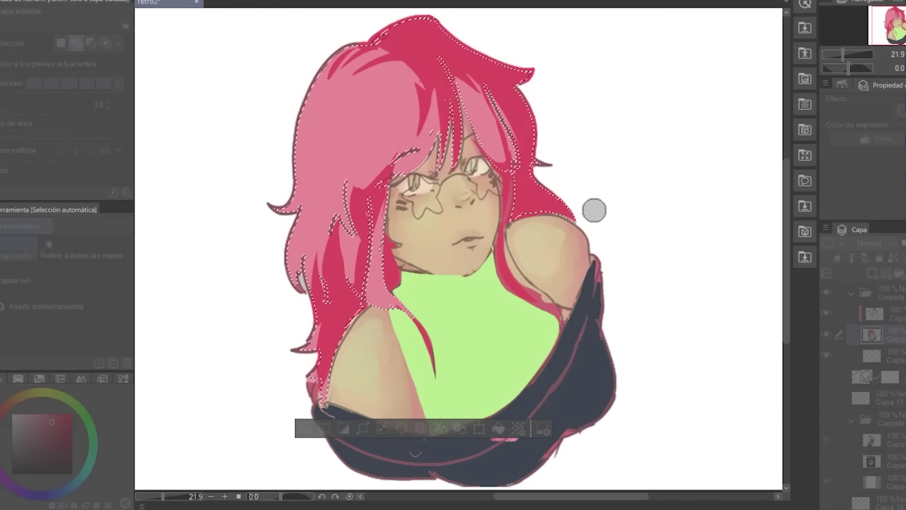
pyautogui.press('Return')
pyautogui.hotkey('ctrl', 'd')
# Lasso-fill shadow shapes on both bare shoulders in muted red with hue 9, saturation 45 and brightness 79
pyautogui.moveTo(405, 373); pyautogui.dragTo(383, 327)
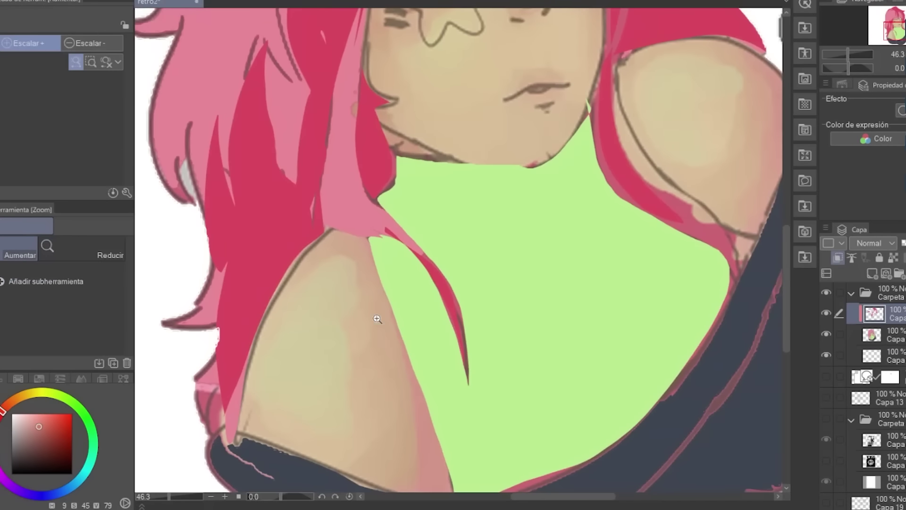
pyautogui.scroll(-4, 410, 333)
pyautogui.press('u')
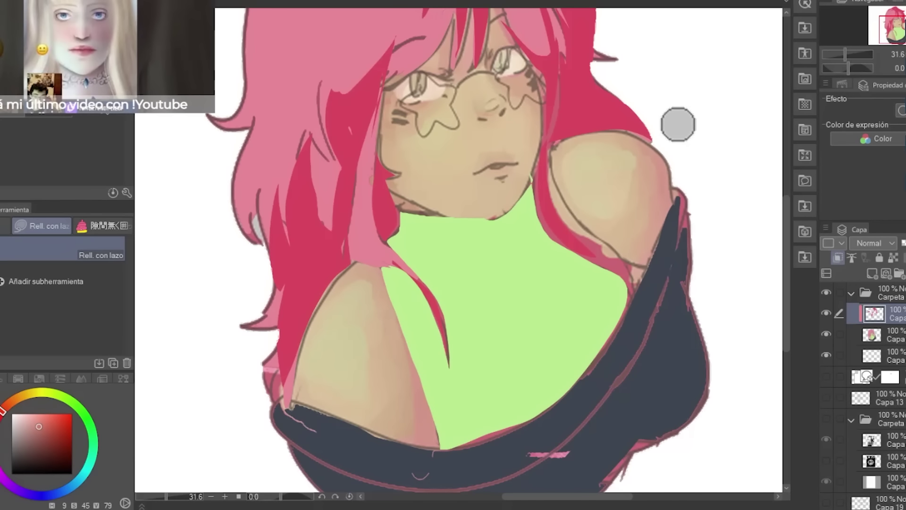
pyautogui.moveTo(392, 285); pyautogui.dragTo(383, 276)
pyautogui.moveTo(645, 139)
pyautogui.mouseDown()
pyautogui.moveTo(614, 250)
pyautogui.moveTo(659, 151)
pyautogui.moveTo(647, 138)
pyautogui.mouseUp()
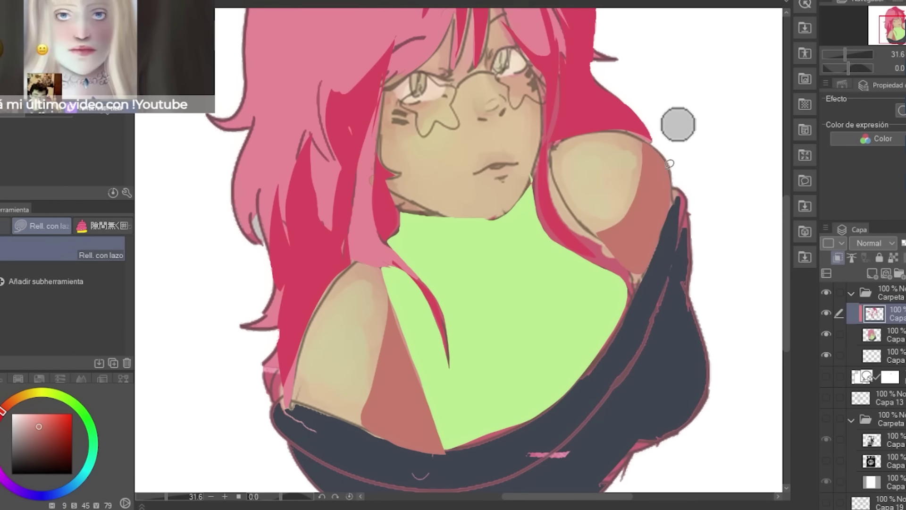
# Lasso-fill muted red cast shadows on the forehead between the strands of the fringe
pyautogui.scroll(3, 662, 192)
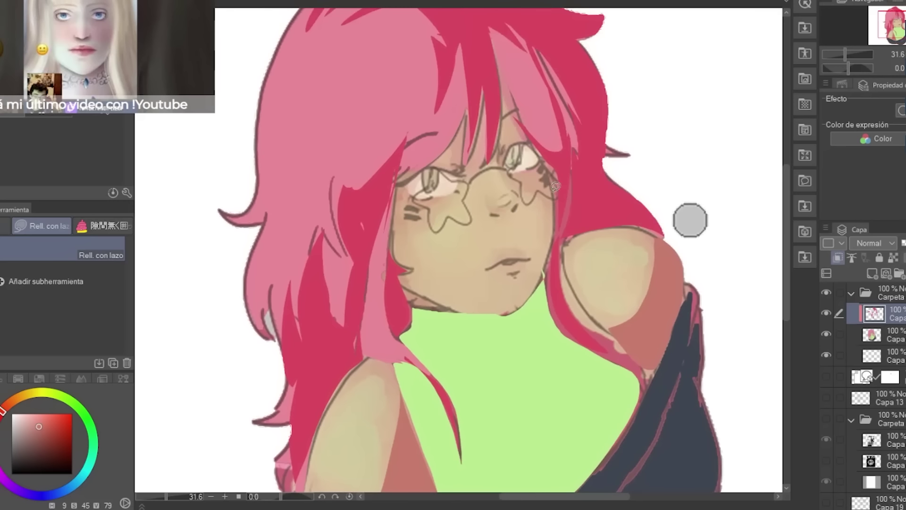
pyautogui.moveTo(516, 147); pyautogui.dragTo(517, 90)
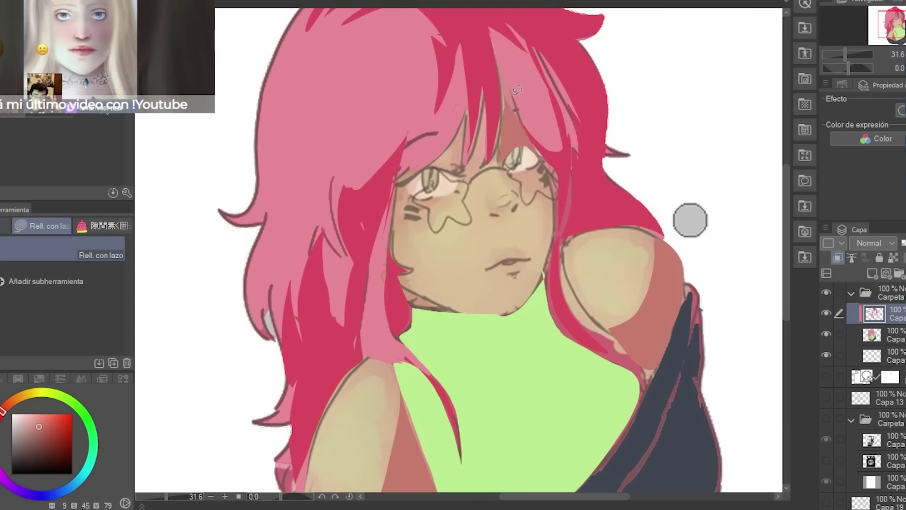
pyautogui.moveTo(491, 130)
pyautogui.mouseDown()
pyautogui.moveTo(468, 181)
pyautogui.moveTo(490, 88)
pyautogui.mouseUp()
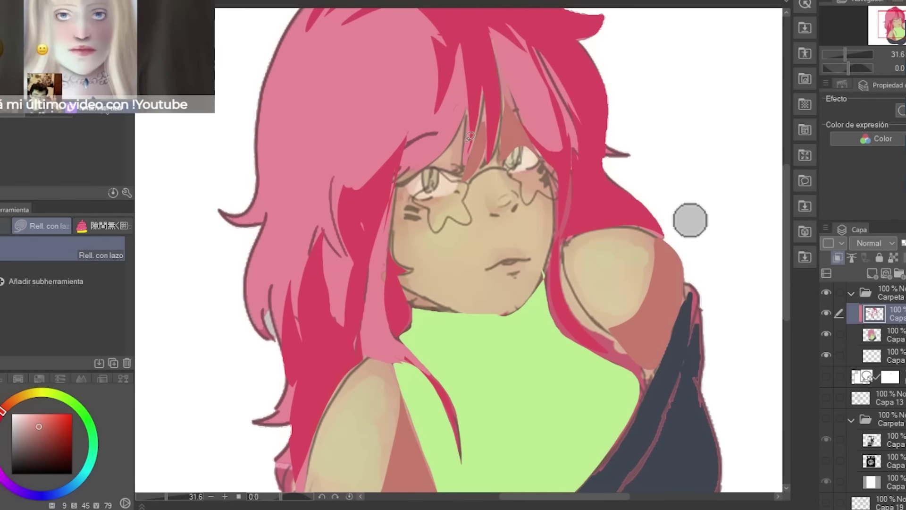
pyautogui.moveTo(460, 164); pyautogui.dragTo(465, 119)
# Block in a muted red shadow on the far side of the face, undoing the first cheek shape and reshaping it from the nose
pyautogui.moveTo(506, 170)
pyautogui.mouseDown()
pyautogui.moveTo(520, 187)
pyautogui.moveTo(518, 252)
pyautogui.mouseUp()
pyautogui.moveTo(557, 195); pyautogui.dragTo(550, 166)
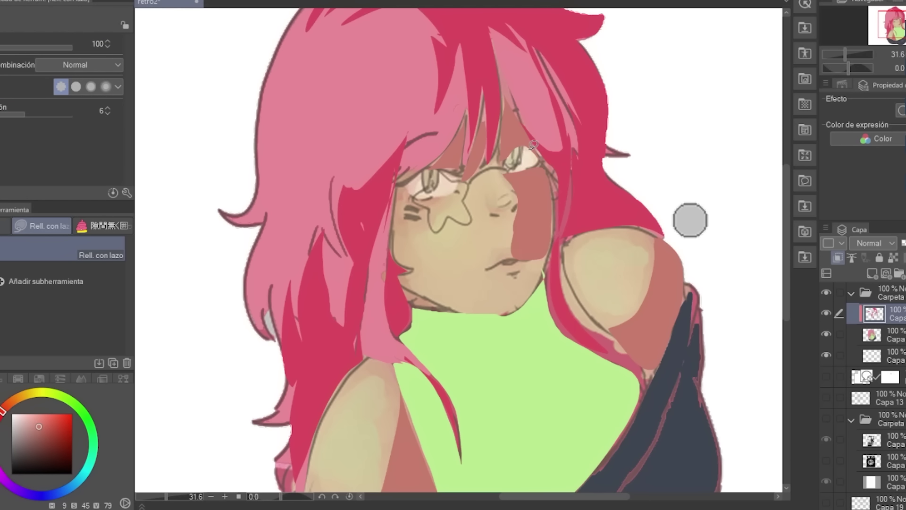
pyautogui.hotkey('ctrl', 'z')
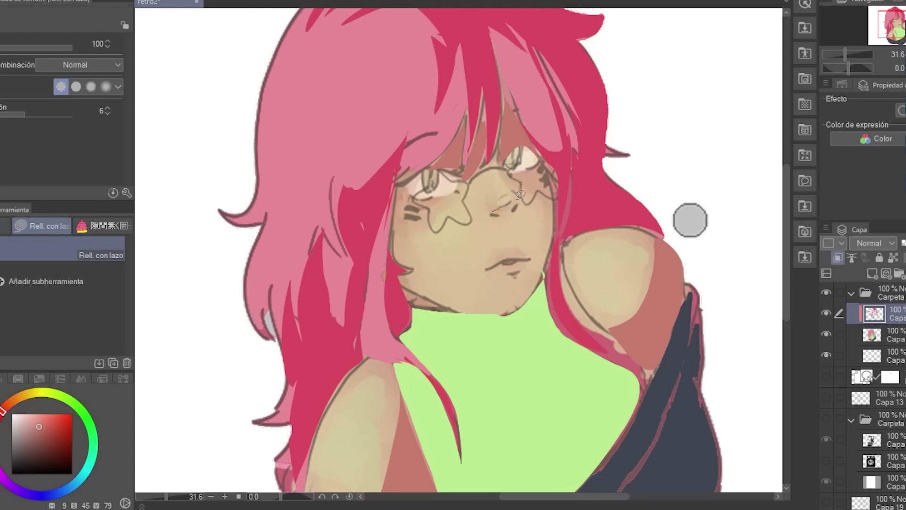
pyautogui.moveTo(514, 198); pyautogui.dragTo(493, 231)
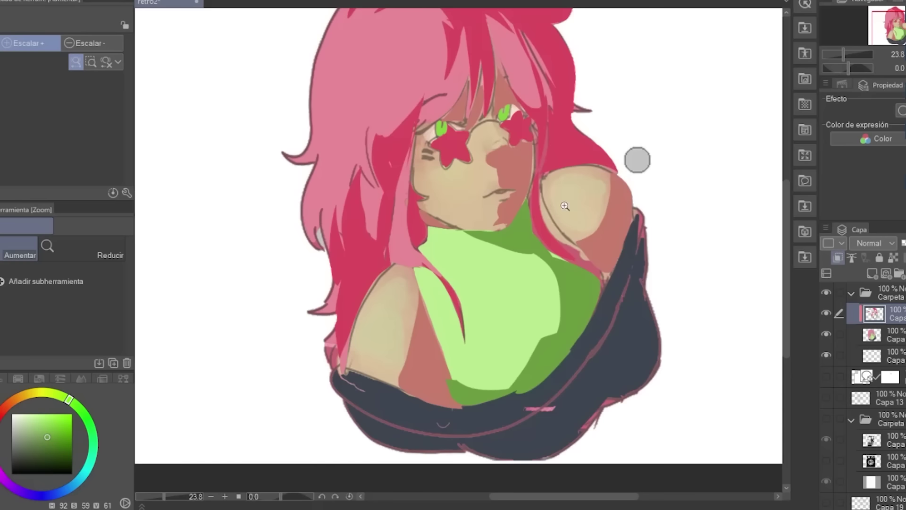
# Sample the hair's crimson shadow colour and soften the shadow edge beside the face with a brush
pyautogui.moveTo(614, 159); pyautogui.dragTo(541, 109)
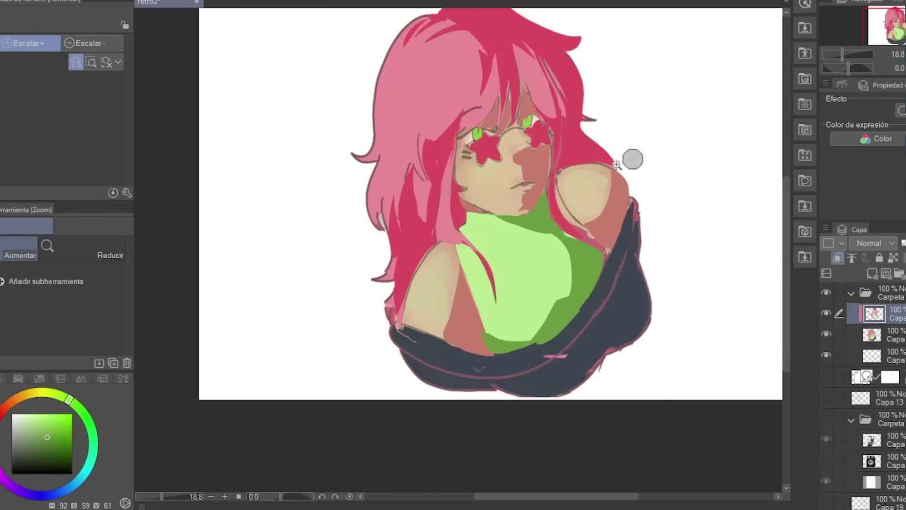
pyautogui.moveTo(589, 65); pyautogui.dragTo(698, 80)
pyautogui.rightClick(361, 189)
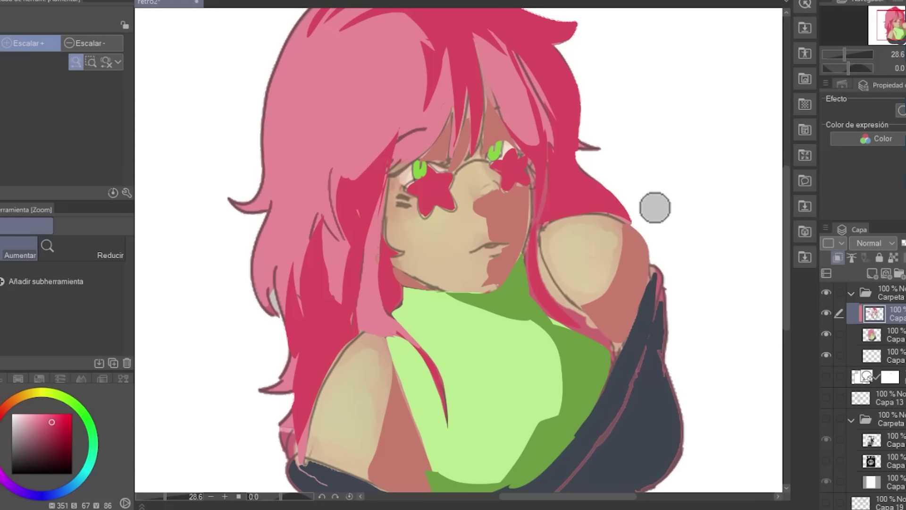
pyautogui.press('b')
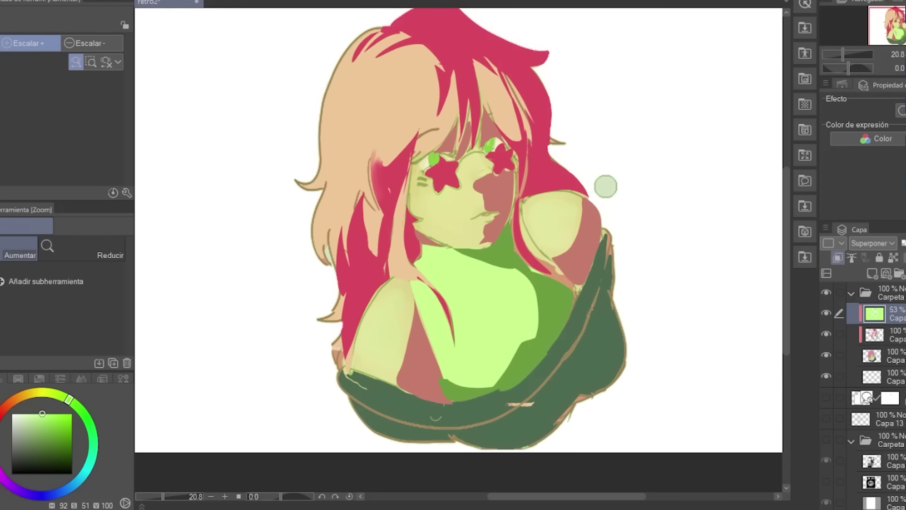
# Softly brush away the green Overlay layer over the central hair, face, shoulders and dark garment
pyautogui.press('b')
pyautogui.moveTo(468, 102)
pyautogui.mouseDown()
pyautogui.moveTo(507, 102)
pyautogui.moveTo(434, 67)
pyautogui.moveTo(441, 32)
pyautogui.moveTo(501, 99)
pyautogui.mouseUp()
pyautogui.moveTo(407, 156); pyautogui.dragTo(375, 208)
pyautogui.moveTo(588, 187); pyautogui.dragTo(586, 253)
pyautogui.moveTo(410, 342); pyautogui.dragTo(427, 384)
pyautogui.moveTo(533, 220)
pyautogui.mouseDown()
pyautogui.moveTo(493, 159)
pyautogui.moveTo(505, 113)
pyautogui.mouseUp()
pyautogui.moveTo(514, 145); pyautogui.dragTo(592, 175)
pyautogui.moveTo(590, 175); pyautogui.dragTo(603, 176)
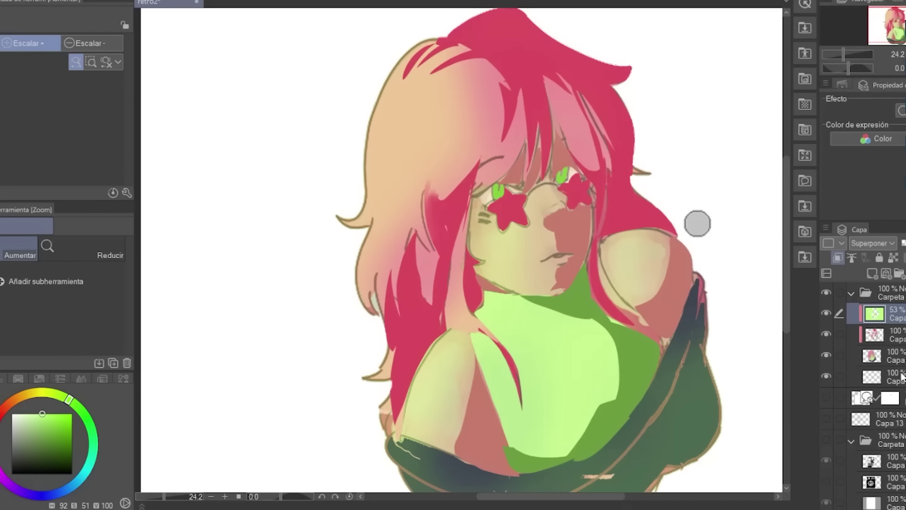
# Blend the hair and shoulder shadow edges on the clipped shadow layer with a 47.7 watercolour marker brush
pyautogui.click(895, 335)
pyautogui.press('b')
pyautogui.moveTo(422, 302); pyautogui.dragTo(431, 246)
pyautogui.moveTo(399, 311); pyautogui.dragTo(401, 234)
pyautogui.moveTo(504, 140); pyautogui.dragTo(507, 78)
pyautogui.moveTo(465, 70); pyautogui.dragTo(507, 64)
pyautogui.moveTo(430, 69)
pyautogui.mouseDown()
pyautogui.moveTo(465, 47)
pyautogui.moveTo(405, 72)
pyautogui.mouseUp()
pyautogui.moveTo(363, 276); pyautogui.dragTo(379, 204)
pyautogui.moveTo(363, 285); pyautogui.dragTo(373, 240)
pyautogui.moveTo(608, 169); pyautogui.dragTo(603, 135)
pyautogui.moveTo(454, 289); pyautogui.dragTo(458, 248)
pyautogui.moveTo(466, 313); pyautogui.dragTo(461, 249)
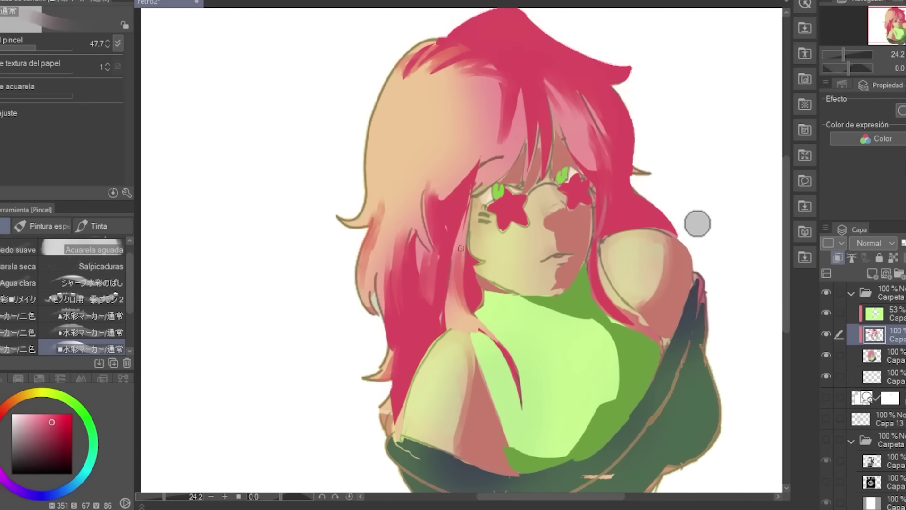
# Blend the side hair, fringe and face-framing lock with 47.7 watercolour marker strokes
pyautogui.moveTo(603, 254); pyautogui.dragTo(625, 304)
pyautogui.moveTo(590, 169); pyautogui.dragTo(560, 114)
pyautogui.moveTo(534, 161); pyautogui.dragTo(527, 123)
pyautogui.moveTo(479, 189); pyautogui.dragTo(523, 137)
# Sample the green top's tones and brush shading across the collar, chest edge and lower torso shadow
pyautogui.keyDown('alt'); pyautogui.click(569, 303); pyautogui.keyUp('alt')
pyautogui.moveTo(510, 309)
pyautogui.mouseDown()
pyautogui.moveTo(533, 302)
pyautogui.moveTo(558, 312)
pyautogui.mouseUp()
pyautogui.moveTo(488, 295); pyautogui.dragTo(520, 309)
pyautogui.moveTo(479, 376)
pyautogui.mouseDown()
pyautogui.moveTo(513, 445)
pyautogui.moveTo(535, 456)
pyautogui.mouseUp()
pyautogui.moveTo(545, 471); pyautogui.dragTo(519, 475)
pyautogui.moveTo(596, 325); pyautogui.dragTo(502, 327)
pyautogui.moveTo(556, 330); pyautogui.dragTo(611, 321)
pyautogui.moveTo(568, 456); pyautogui.dragTo(606, 394)
# Sample the local colours and work soft strokes into the hair beside the face and the green collar shadow
pyautogui.moveTo(605, 232); pyautogui.dragTo(653, 212)
pyautogui.moveTo(439, 224); pyautogui.dragTo(493, 222)
pyautogui.keyDown('alt'); pyautogui.click(493, 222); pyautogui.keyUp('alt')
pyautogui.keyDown('alt'); pyautogui.click(618, 424); pyautogui.keyUp('alt')
pyautogui.moveTo(552, 397); pyautogui.dragTo(481, 259)
pyautogui.moveTo(472, 302); pyautogui.dragTo(495, 398)
pyautogui.moveTo(590, 320); pyautogui.dragTo(580, 309)
# Sample the crimson hair colour and brush over the hair lock and the far-side shadow edge of the green top
pyautogui.keyDown('alt'); pyautogui.click(401, 337); pyautogui.keyUp('alt')
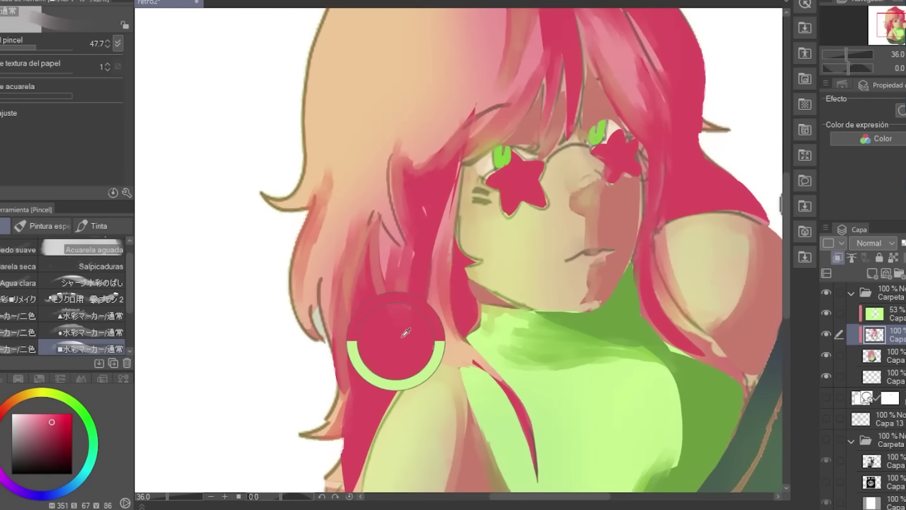
pyautogui.keyDown('alt'); pyautogui.click(412, 336); pyautogui.keyUp('alt')
pyautogui.moveTo(607, 261); pyautogui.dragTo(522, 225)
pyautogui.moveTo(435, 327)
pyautogui.mouseDown()
pyautogui.moveTo(526, 324)
pyautogui.moveTo(476, 329)
pyautogui.moveTo(507, 323)
pyautogui.mouseUp()
pyautogui.moveTo(608, 360); pyautogui.dragTo(594, 242)
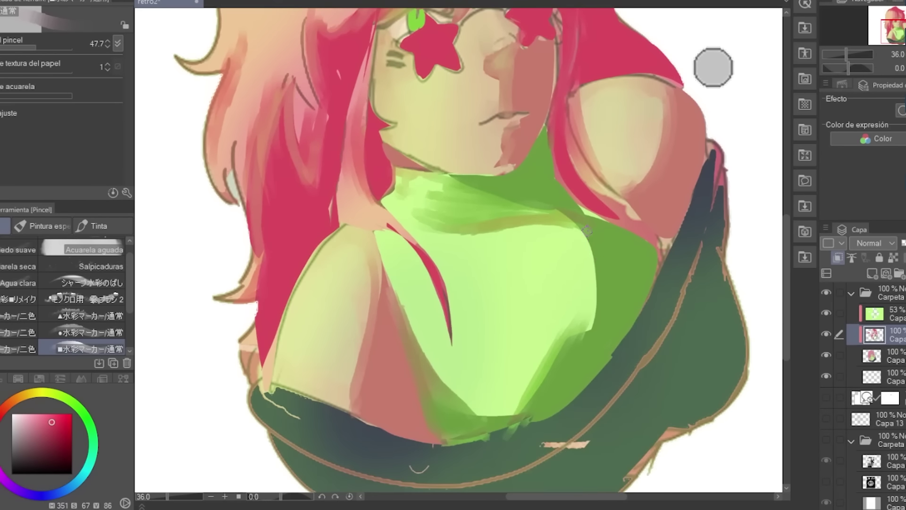
pyautogui.moveTo(601, 295)
pyautogui.mouseDown()
pyautogui.moveTo(593, 331)
pyautogui.moveTo(544, 358)
pyautogui.mouseUp()
pyautogui.moveTo(623, 299)
pyautogui.mouseDown()
pyautogui.moveTo(605, 153)
pyautogui.moveTo(661, 137)
pyautogui.mouseUp()
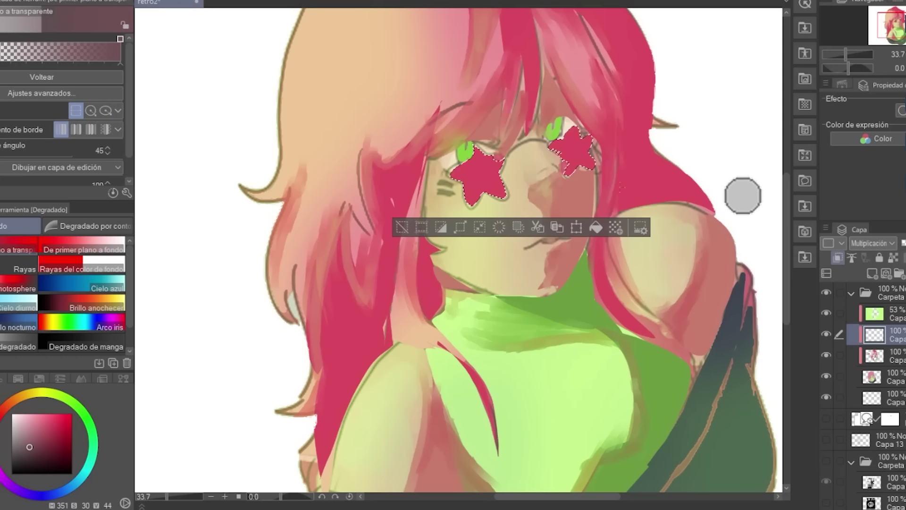
# Darken the selected star lenses with a foreground-to-transparent dark crimson gradient on the Multiply layer, and clear the selection
pyautogui.moveTo(481, 217); pyautogui.dragTo(495, 137)
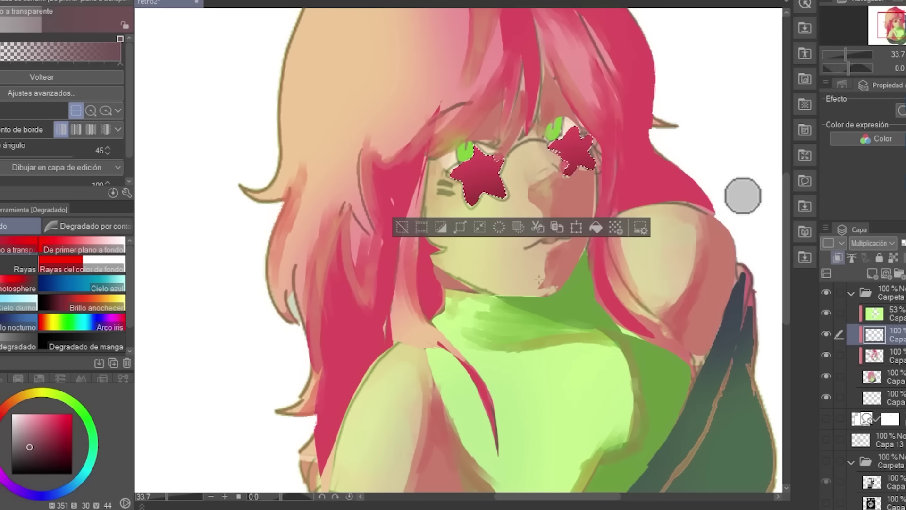
pyautogui.moveTo(482, 217); pyautogui.dragTo(496, 147)
pyautogui.hotkey('ctrl', 'd')
# Shade the lower hair and dark garment with a 682.4 soft airbrush on the Multiply layer, and compare it hidden and shown
pyautogui.hotkey('ctrl', 'space')
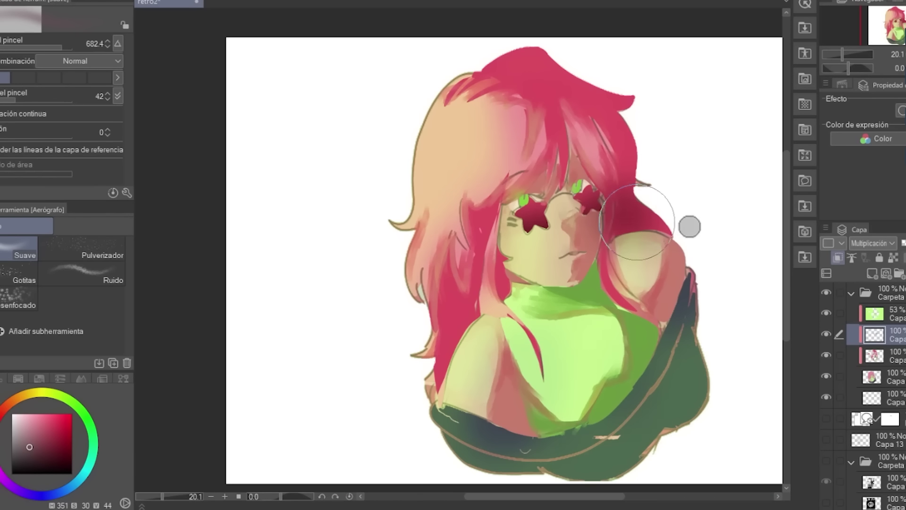
pyautogui.moveTo(472, 311)
pyautogui.mouseDown()
pyautogui.moveTo(486, 278)
pyautogui.moveTo(443, 340)
pyautogui.mouseUp()
pyautogui.moveTo(609, 424)
pyautogui.mouseDown()
pyautogui.moveTo(637, 416)
pyautogui.moveTo(595, 428)
pyautogui.moveTo(629, 415)
pyautogui.mouseUp()
pyautogui.moveTo(498, 441)
pyautogui.mouseDown()
pyautogui.moveTo(480, 449)
pyautogui.moveTo(509, 407)
pyautogui.mouseUp()
pyautogui.click(827, 334)
pyautogui.click(828, 334)
# Add a new layer above the green Overlay layer and sample the light peach hair colour for highlights
pyautogui.click(875, 314)
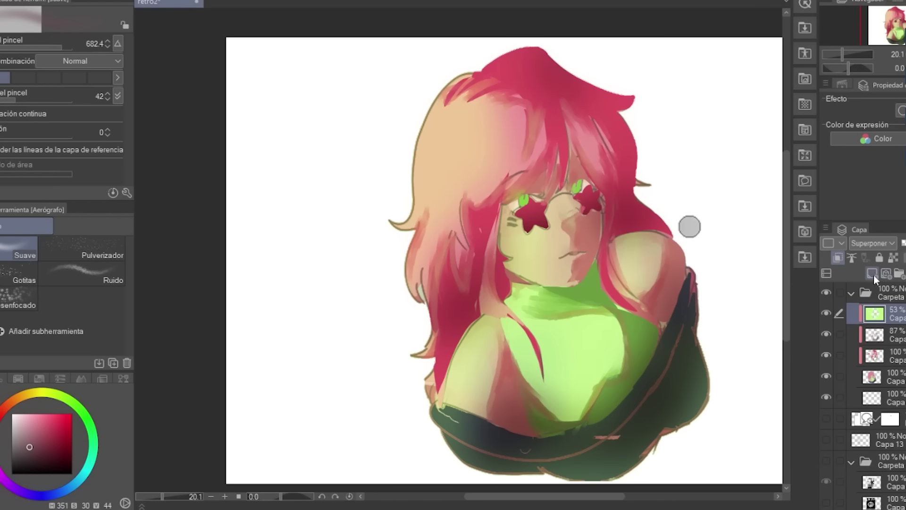
pyautogui.click(872, 274)
pyautogui.keyDown('alt'); pyautogui.click(448, 127); pyautogui.keyUp('alt')
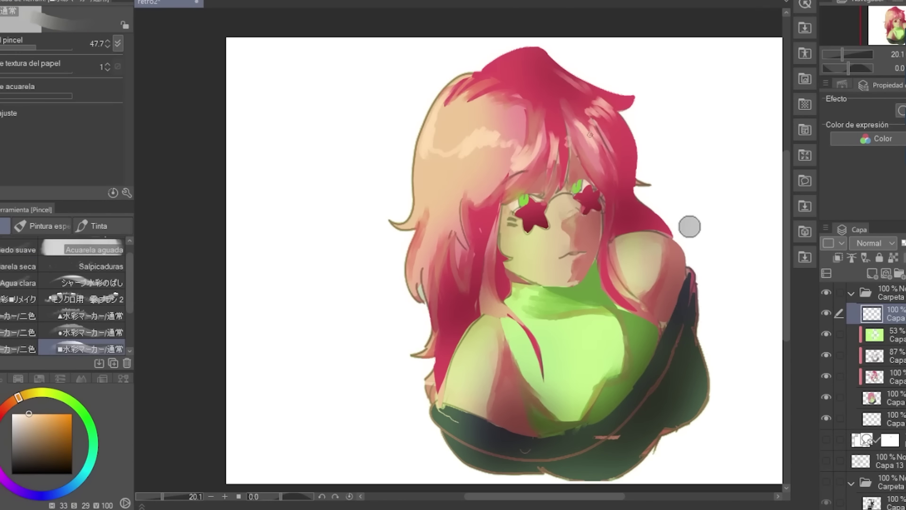
pyautogui.moveTo(468, 173); pyautogui.dragTo(642, 136)
pyautogui.hotkey('ctrl', 'z')
pyautogui.moveTo(415, 161)
pyautogui.mouseDown()
pyautogui.moveTo(442, 178)
pyautogui.moveTo(596, 119)
pyautogui.moveTo(615, 165)
pyautogui.mouseUp()
pyautogui.hotkey('ctrl', 'z')
pyautogui.hotkey('ctrl', 'z')
pyautogui.moveTo(457, 88); pyautogui.dragTo(574, 90)
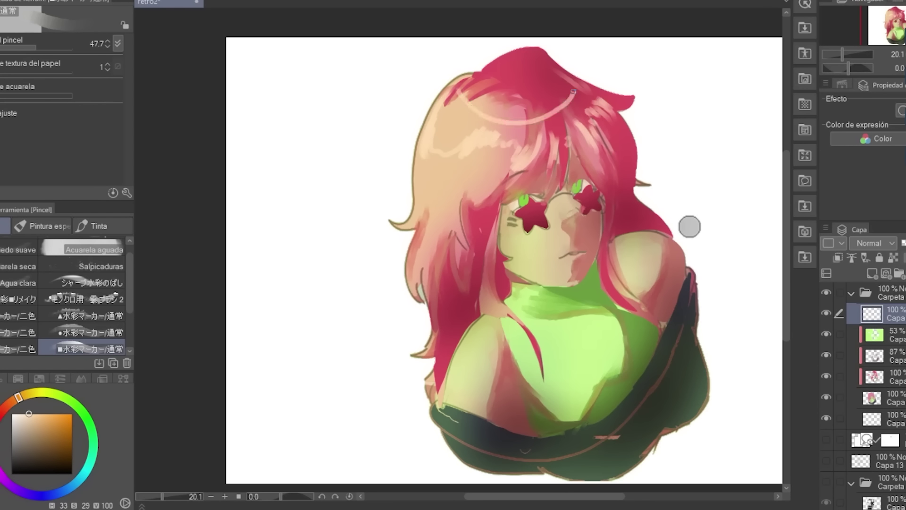
pyautogui.hotkey('ctrl', 'z')
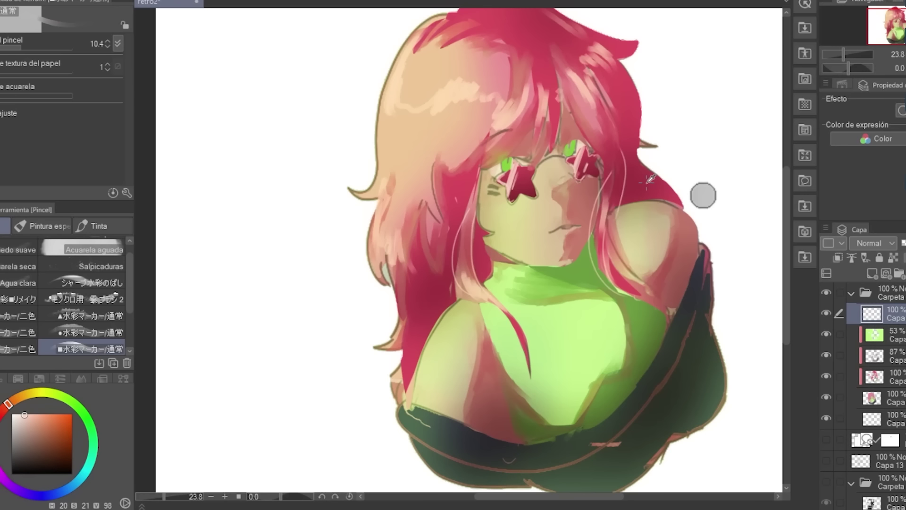
# Sample the dark crimson hair shadow and draw thin loose strands outside both sides of the hair with the 10.4 brush
pyautogui.keyDown('alt'); pyautogui.click(647, 182); pyautogui.keyUp('alt')
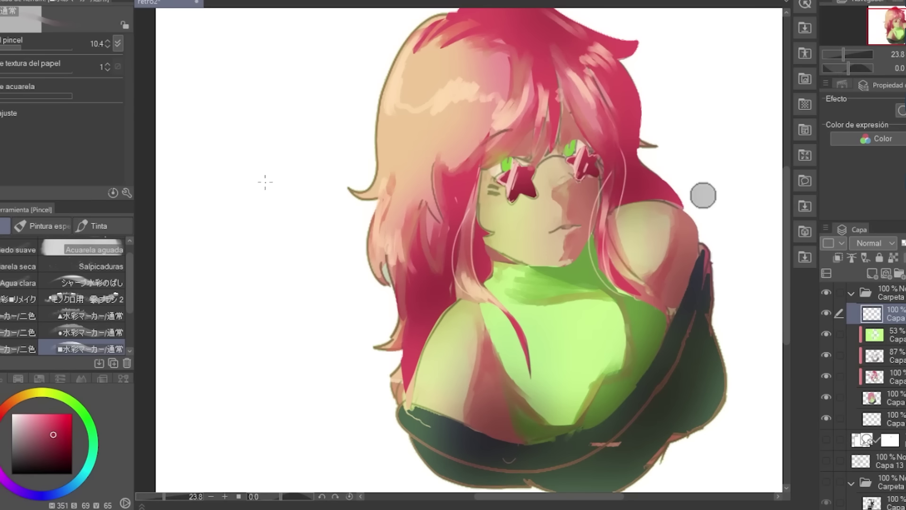
pyautogui.moveTo(663, 177); pyautogui.dragTo(656, 190)
pyautogui.moveTo(389, 273)
pyautogui.mouseDown()
pyautogui.moveTo(381, 338)
pyautogui.moveTo(371, 341)
pyautogui.mouseUp()
pyautogui.moveTo(401, 314); pyautogui.dragTo(391, 367)
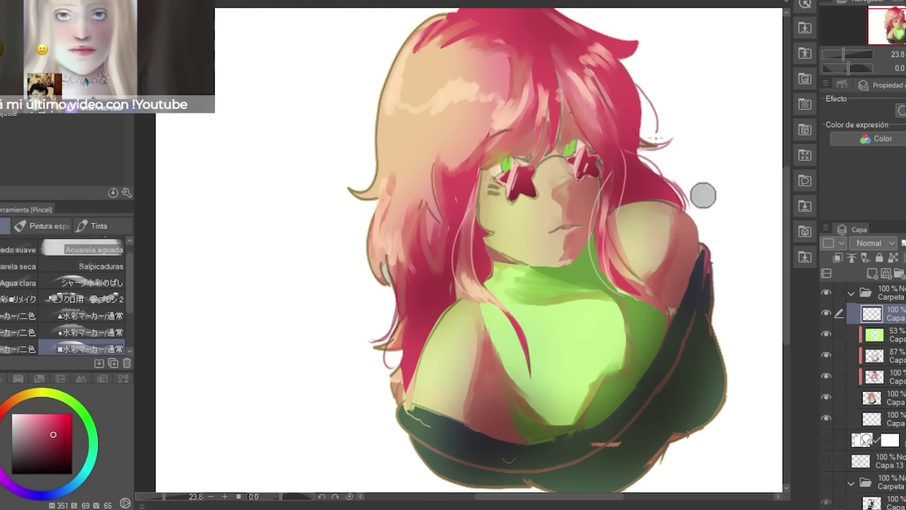
pyautogui.moveTo(655, 109); pyautogui.dragTo(641, 160)
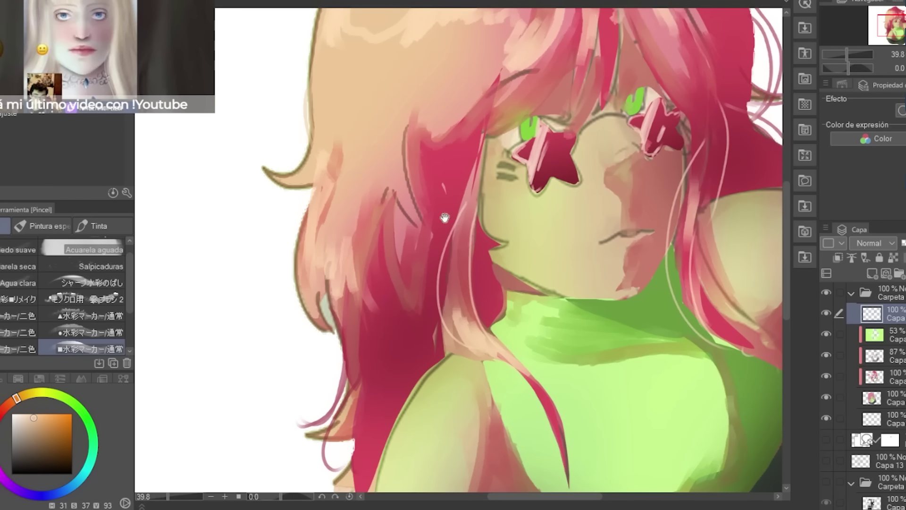
# Paint light peach strands sweeping across the fringe toward the near temple with the 30.4 watercolour marker
pyautogui.moveTo(446, 218); pyautogui.dragTo(243, 261)
pyautogui.moveTo(464, 120); pyautogui.dragTo(576, 184)
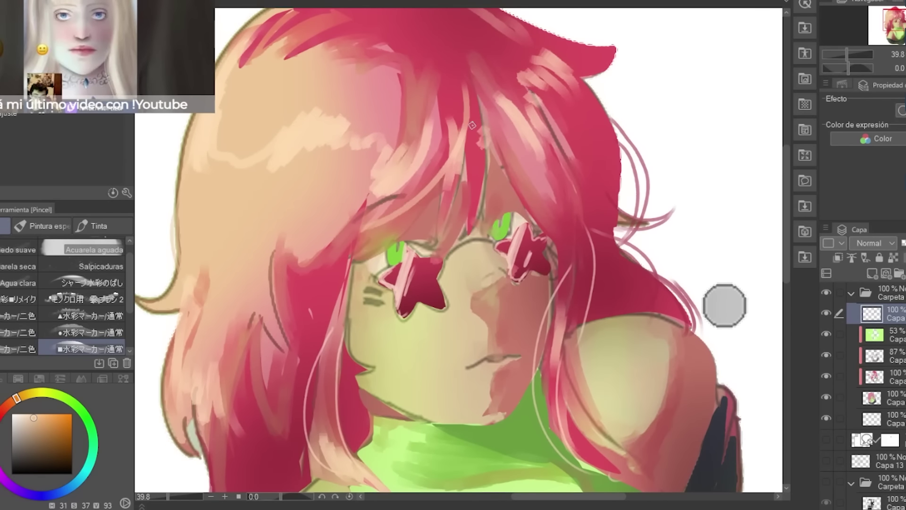
pyautogui.moveTo(475, 99); pyautogui.dragTo(351, 219)
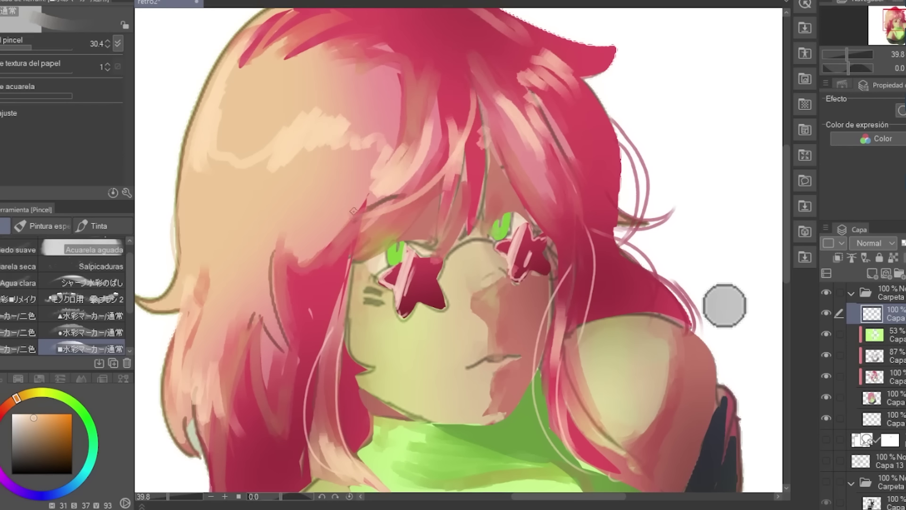
pyautogui.moveTo(473, 102); pyautogui.dragTo(364, 219)
pyautogui.moveTo(459, 160); pyautogui.dragTo(353, 229)
pyautogui.moveTo(456, 167)
pyautogui.mouseDown()
pyautogui.moveTo(421, 202)
pyautogui.moveTo(354, 222)
pyautogui.mouseUp()
pyautogui.moveTo(436, 180); pyautogui.dragTo(362, 208)
pyautogui.moveTo(430, 182); pyautogui.dragTo(349, 204)
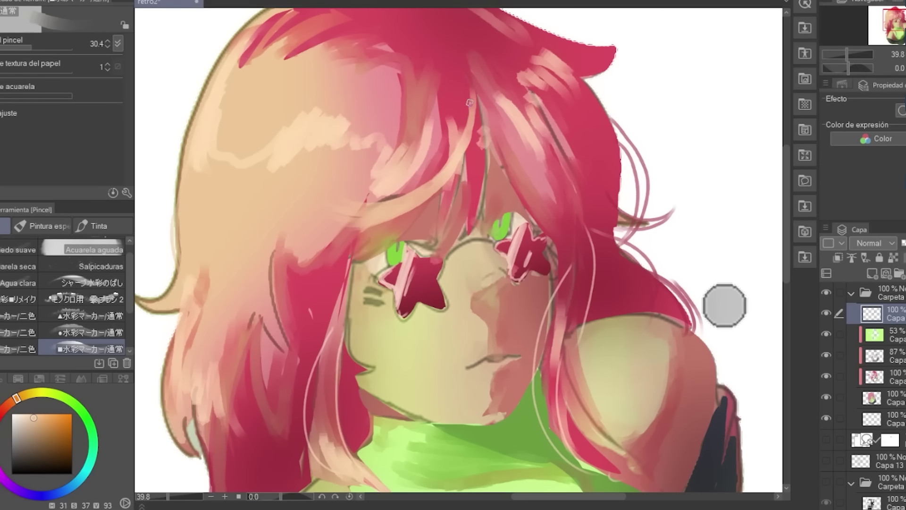
# Accent the brows, lashes, jaw edge and neck shadow in dark green on a new layer with the 30.4 brush
pyautogui.scroll(-2, 470, 104)
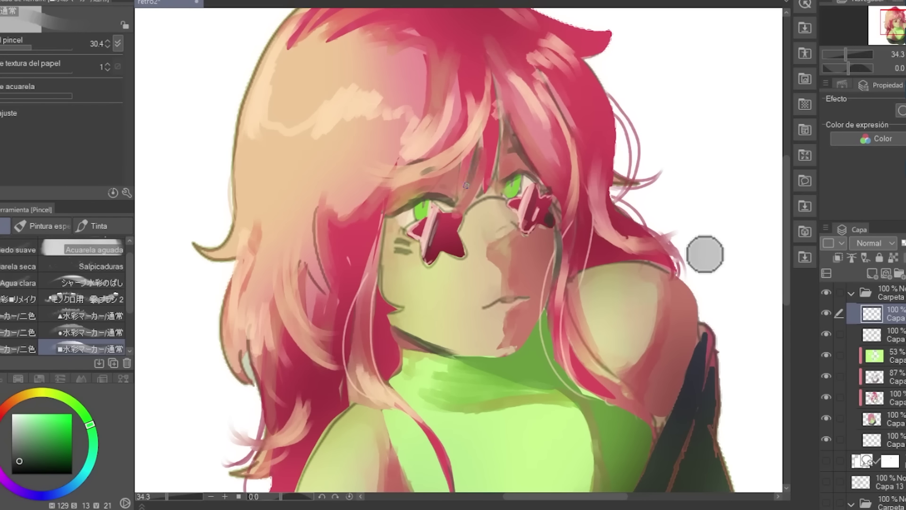
pyautogui.moveTo(488, 282)
pyautogui.mouseDown()
pyautogui.moveTo(474, 176)
pyautogui.moveTo(506, 144)
pyautogui.mouseUp()
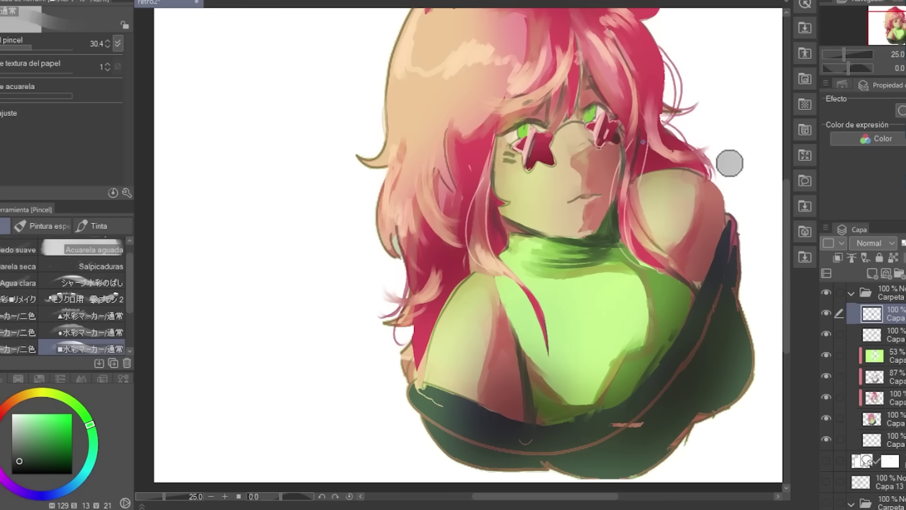
pyautogui.hotkey('ctrl', 'space')
pyautogui.moveTo(666, 156)
pyautogui.mouseDown()
pyautogui.moveTo(673, 128)
pyautogui.moveTo(727, 163)
pyautogui.moveTo(765, 163)
pyautogui.mouseUp()
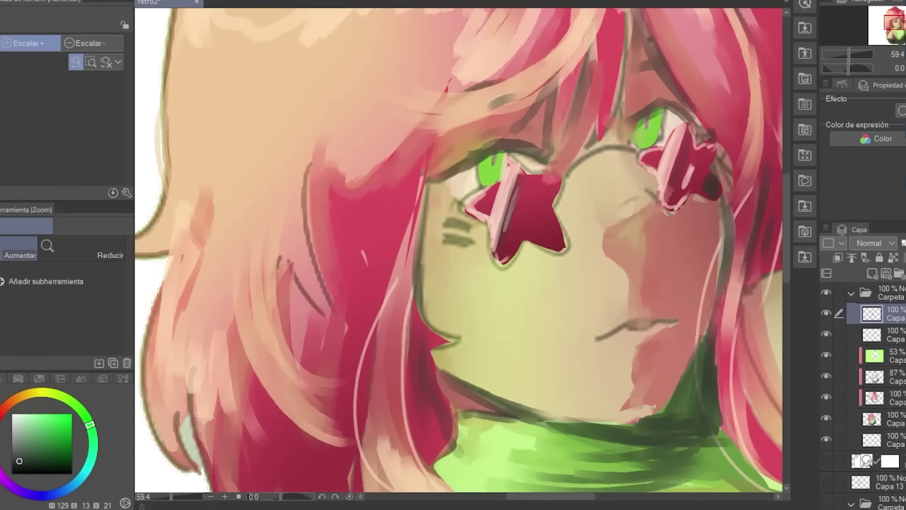
pyautogui.press('b')
# Auto-select the background patch beside the lower garment on the original illustration layer, and clear the selection
pyautogui.click(604, 382)
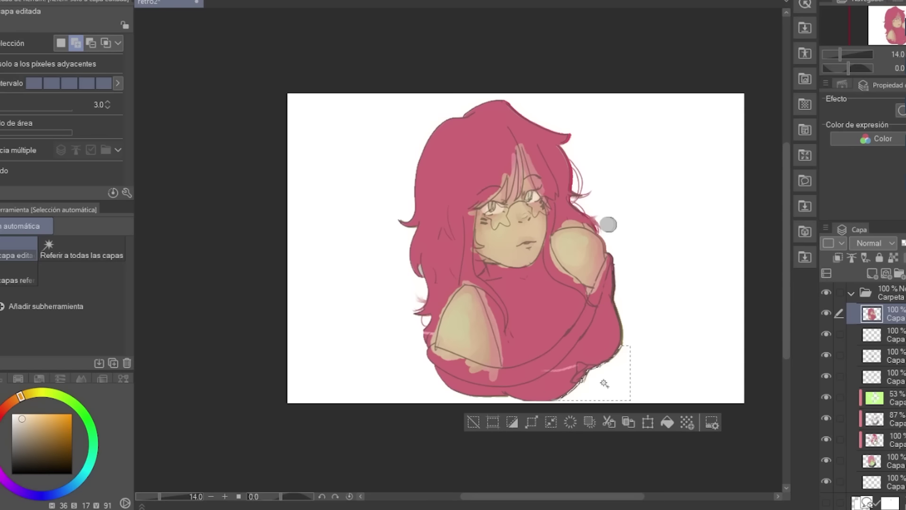
pyautogui.click(473, 422)
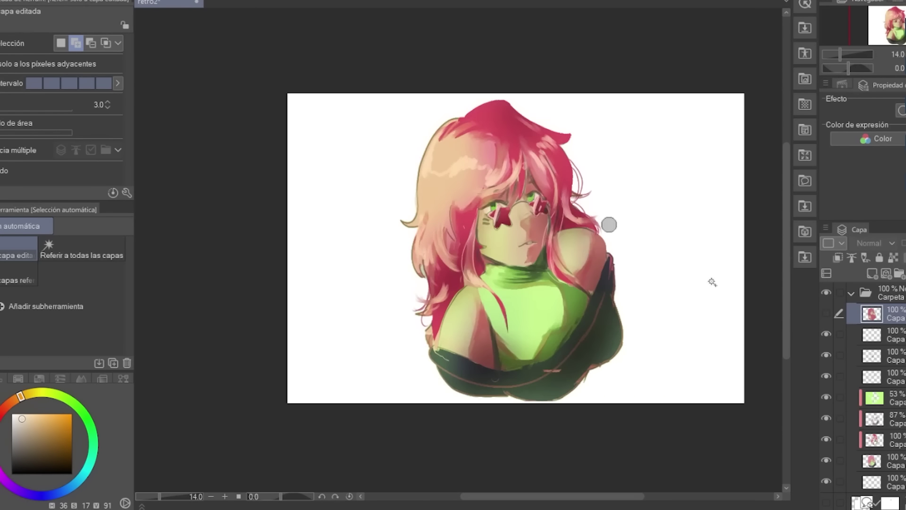
# Toggle the original illustration layer on and off to compare it with the repainted version
pyautogui.hotkey('ctrl', 'space')
pyautogui.moveTo(522, 233)
pyautogui.mouseDown()
pyautogui.moveTo(585, 242)
pyautogui.moveTo(522, 226)
pyautogui.mouseUp()
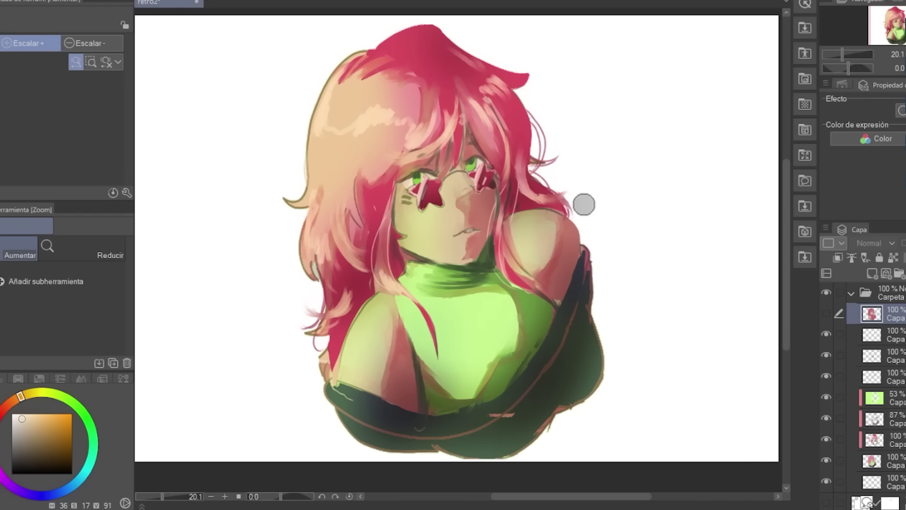
pyautogui.click(829, 313)
pyautogui.click(829, 313)
pyautogui.click(829, 313)
pyautogui.click(829, 313)
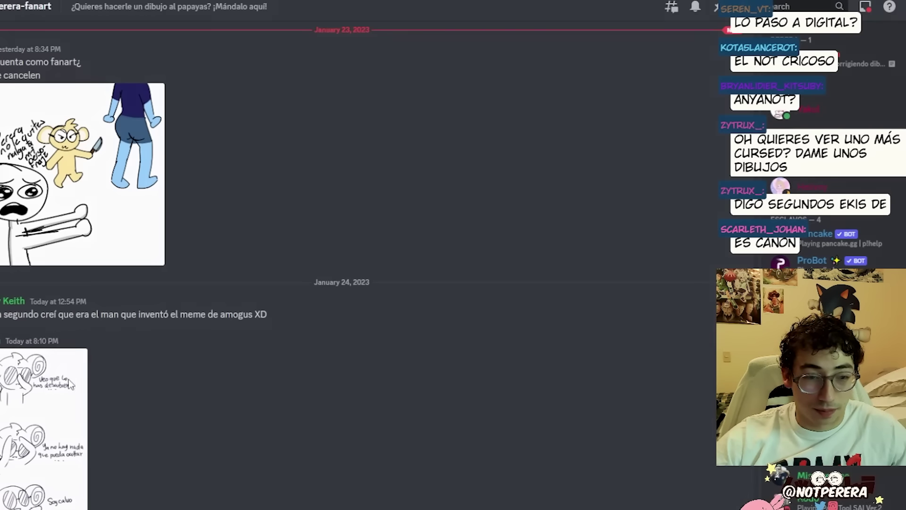
# Open the hand-drawn comic posted in Discord's fanart channel
pyautogui.click(27, 381)
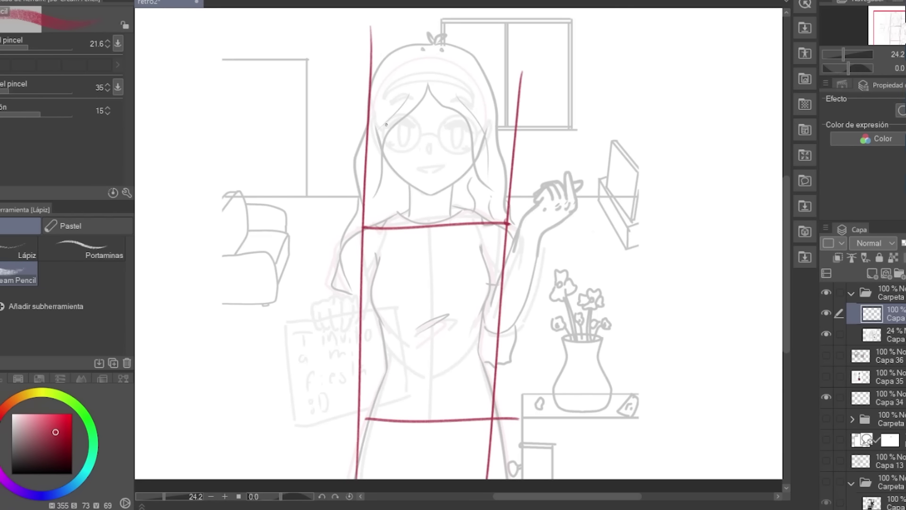
# Undo the straight red guide lines around the new figure and discard a trial stroke across the torso
pyautogui.hotkey('ctrl', 'z')
pyautogui.hotkey('ctrl', 'z')
pyautogui.hotkey('ctrl', 'z')
pyautogui.hotkey('ctrl', 'z')
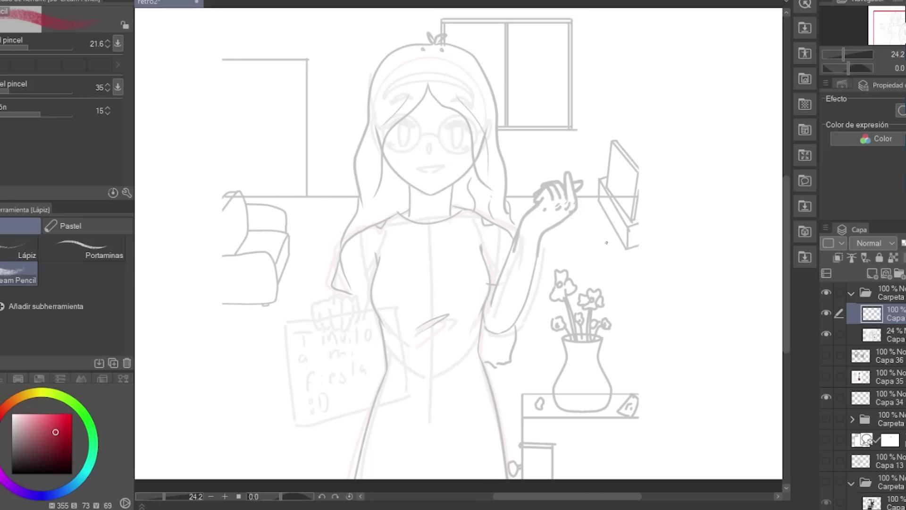
pyautogui.moveTo(343, 331); pyautogui.dragTo(477, 222)
pyautogui.hotkey('ctrl', 'z')
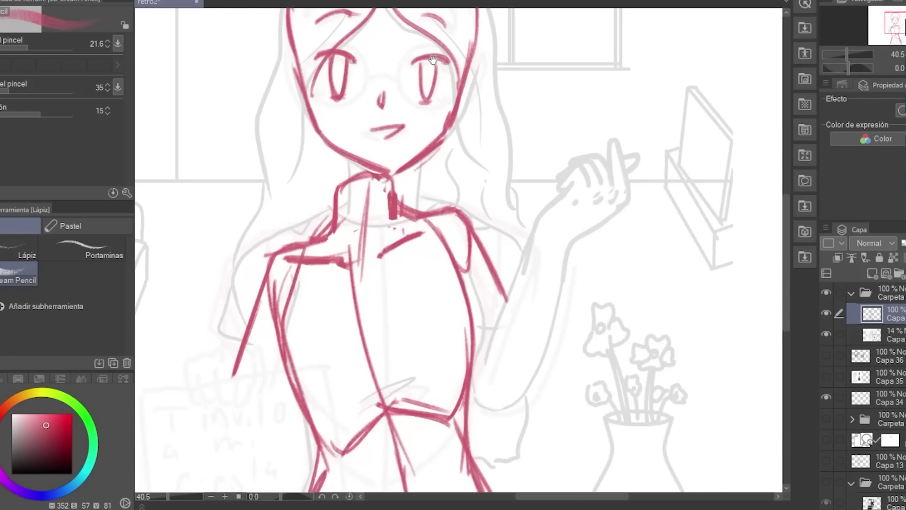
# Sketch the sides of a simplified torso diagram beside the figure, connecting the slanted shoulder and hip lines
pyautogui.moveTo(572, 175); pyautogui.dragTo(516, 185)
pyautogui.click(1, 211)
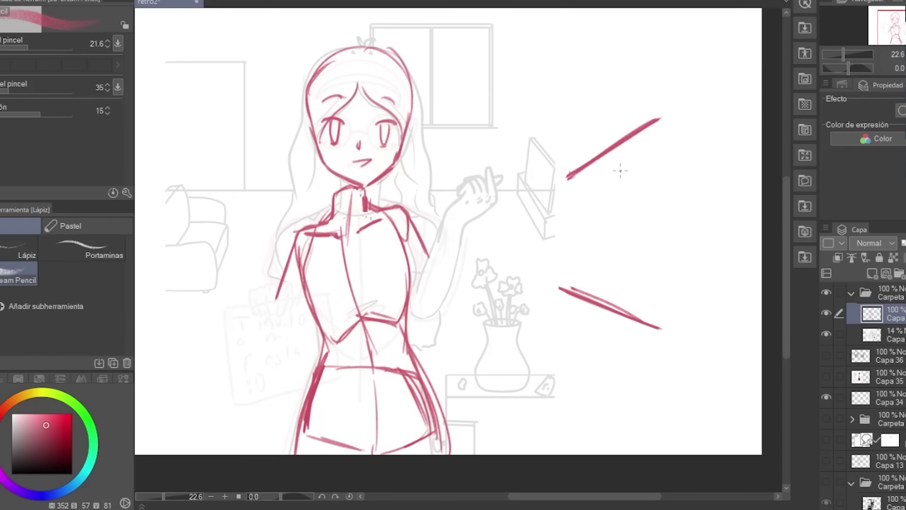
pyautogui.moveTo(567, 178); pyautogui.dragTo(593, 241)
pyautogui.moveTo(659, 119)
pyautogui.mouseDown()
pyautogui.moveTo(636, 237)
pyautogui.moveTo(602, 239)
pyautogui.moveTo(560, 287)
pyautogui.mouseUp()
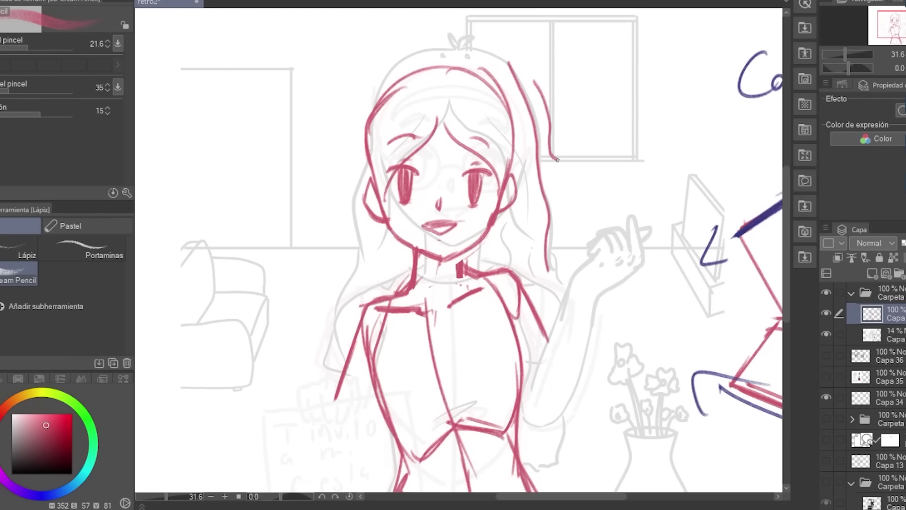
# Undo the last two hair outline strokes beside the face
pyautogui.hotkey('ctrl', 'z')
pyautogui.hotkey('ctrl', 'z')
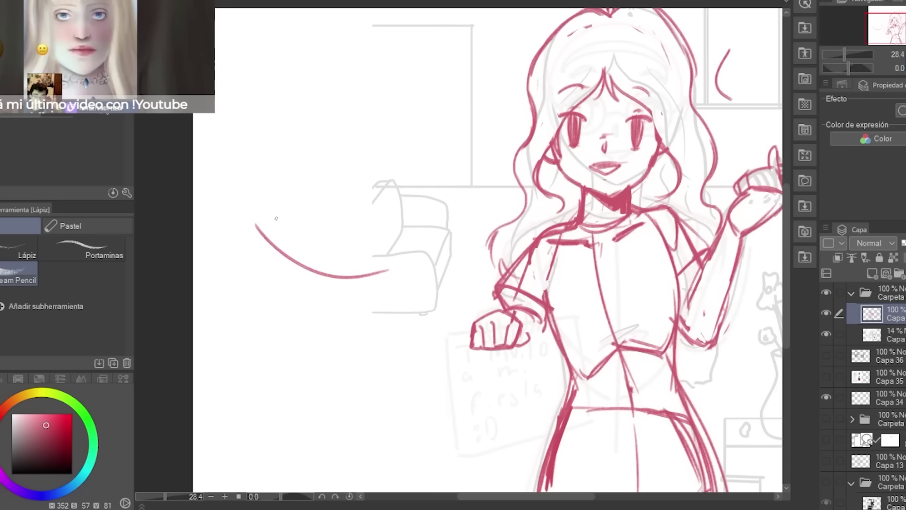
pyautogui.moveTo(335, 103); pyautogui.dragTo(384, 278)
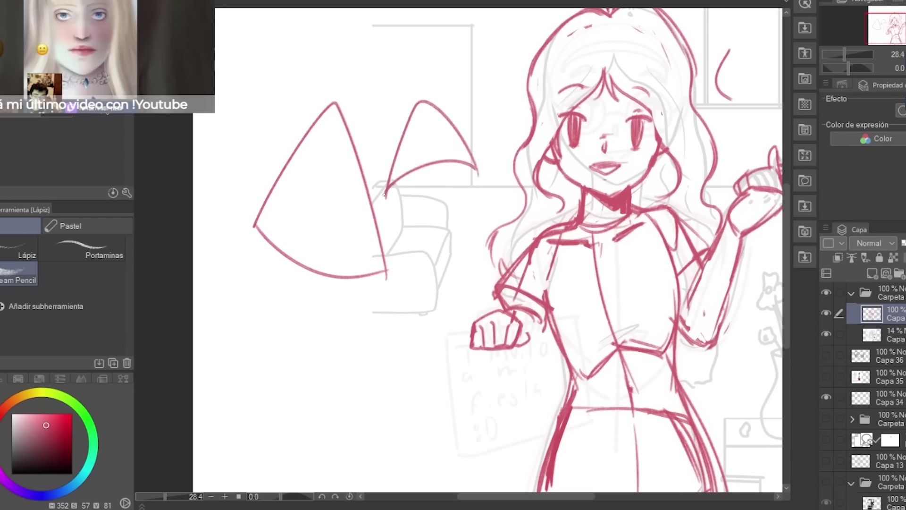
pyautogui.moveTo(472, 155); pyautogui.dragTo(505, 203)
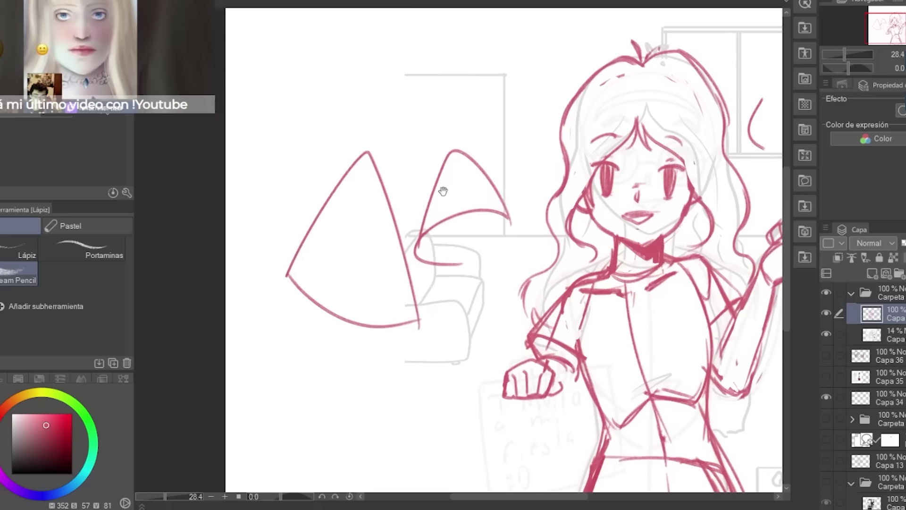
pyautogui.hotkey('ctrl', 'z')
pyautogui.hotkey('ctrl', 'z')
pyautogui.hotkey('ctrl', 'z')
pyautogui.hotkey('ctrl', 'z')
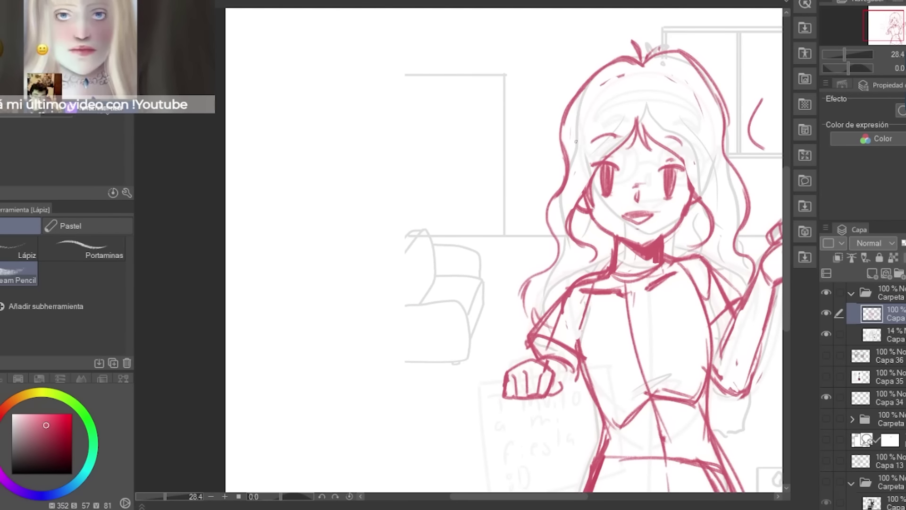
# Sketch a tilted red cylinder with rounded ends beside the figure as an arm volume example
pyautogui.moveTo(756, 199); pyautogui.dragTo(586, 186)
pyautogui.moveTo(585, 230); pyautogui.dragTo(704, 276)
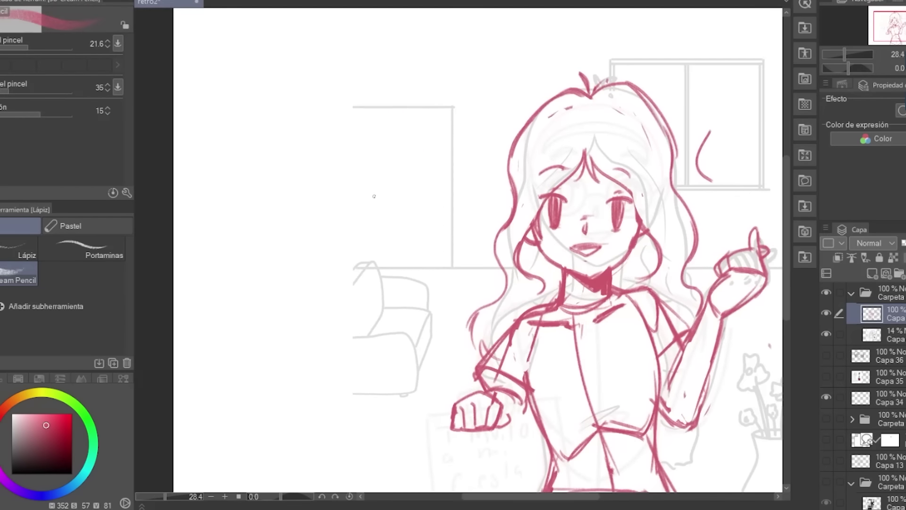
pyautogui.moveTo(337, 213); pyautogui.dragTo(338, 203)
pyautogui.moveTo(336, 213); pyautogui.dragTo(304, 301)
pyautogui.moveTo(341, 320); pyautogui.dragTo(352, 349)
pyautogui.moveTo(389, 230); pyautogui.dragTo(351, 350)
pyautogui.moveTo(350, 350); pyautogui.dragTo(379, 256)
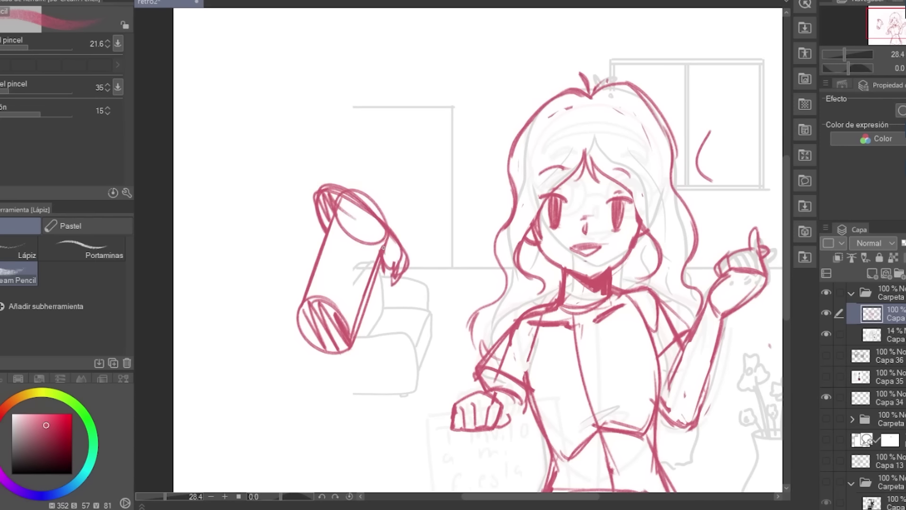
# Discard the first side stroke and draw a wide sleeve shape's lower edge around a second cylinder above the first
pyautogui.moveTo(383, 121); pyautogui.dragTo(415, 193)
pyautogui.hotkey('ctrl', 'z')
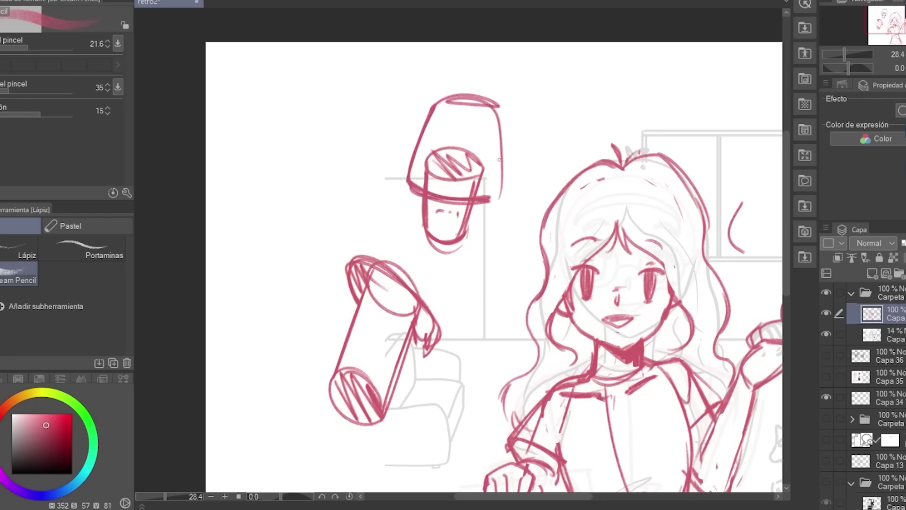
pyautogui.moveTo(503, 194); pyautogui.dragTo(446, 203)
pyautogui.hotkey('ctrl', 'space')
pyautogui.moveTo(579, 160)
pyautogui.mouseDown()
pyautogui.moveTo(462, 174)
pyautogui.moveTo(635, 214)
pyautogui.mouseUp()
pyautogui.scroll(-1, 62, 131)
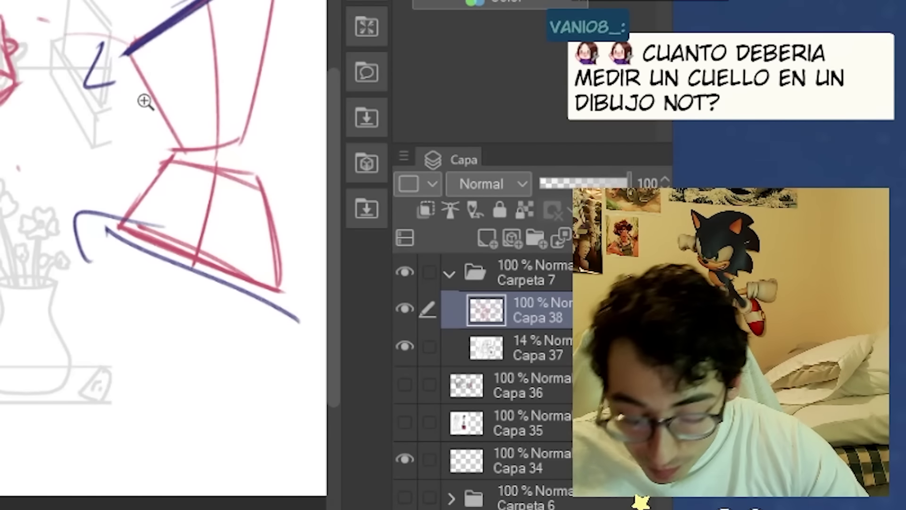
# Draw a straight horizontal red pencil line across the background on both sides of the figure, at about neck height
pyautogui.moveTo(199, 60); pyautogui.dragTo(184, 106)
pyautogui.press('p')
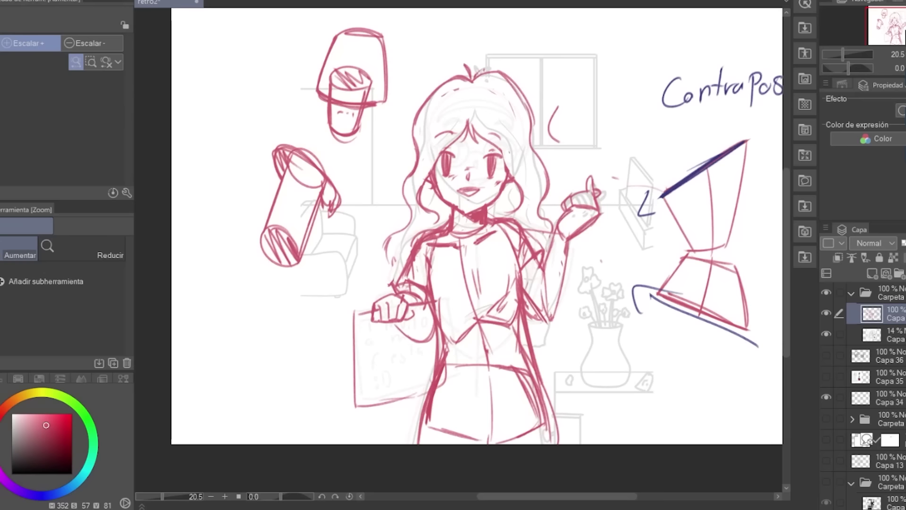
pyautogui.press('p')
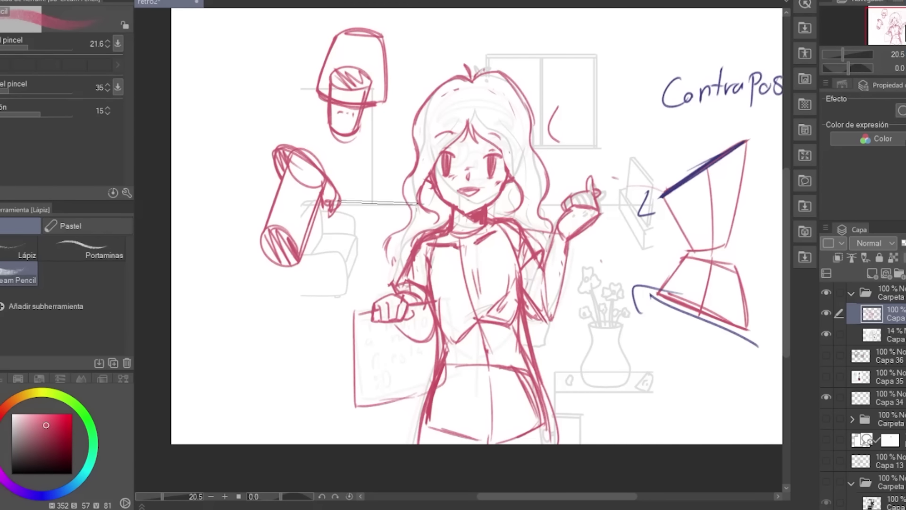
pyautogui.click(339, 201)
pyautogui.keyDown('shift'); pyautogui.click(405, 199); pyautogui.keyUp('shift')
pyautogui.click(550, 189)
pyautogui.moveTo(636, 178); pyautogui.dragTo(658, 186)
# Erase the contrapposto diagram with its label, and draw a second straight line above the counter edge across the scene behind the figure
pyautogui.press('e')
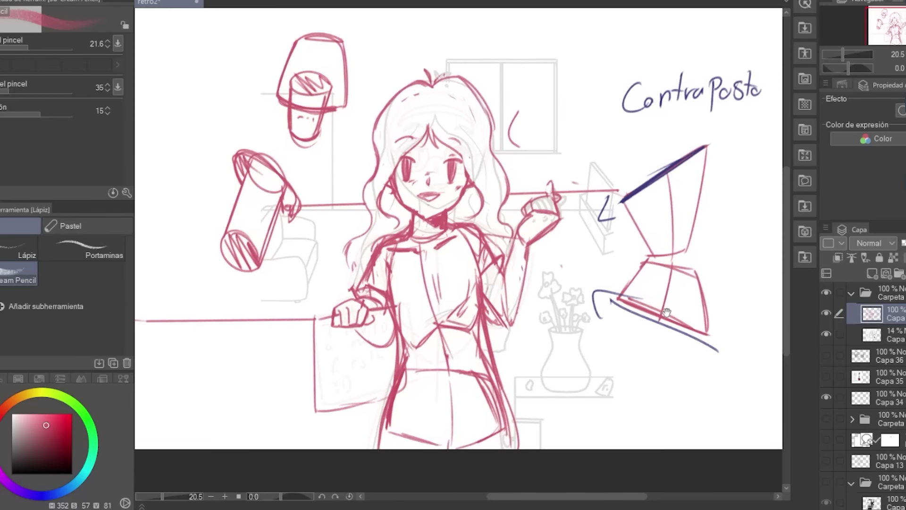
pyautogui.moveTo(667, 313); pyautogui.dragTo(618, 298)
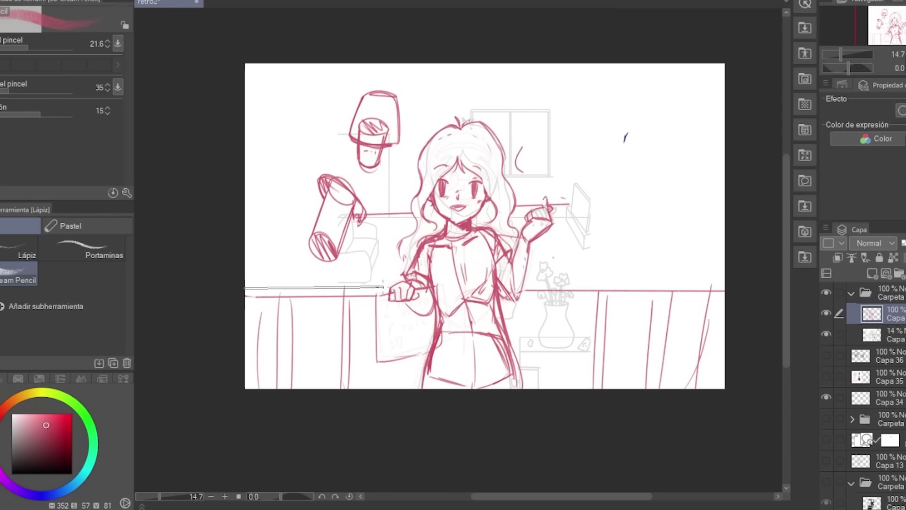
pyautogui.keyDown('shift'); pyautogui.click(718, 279); pyautogui.keyUp('shift')
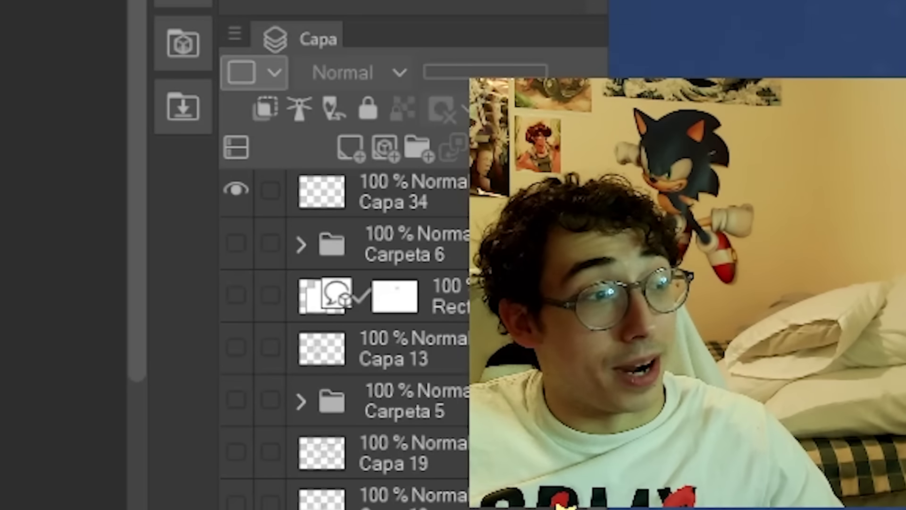
pyautogui.scroll(8, 64, 255)
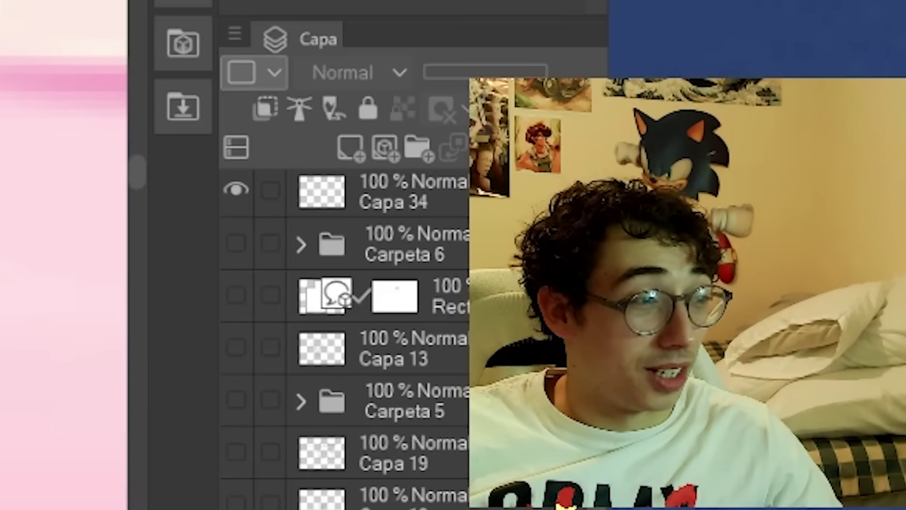
pyautogui.scroll(3, 64, 254)
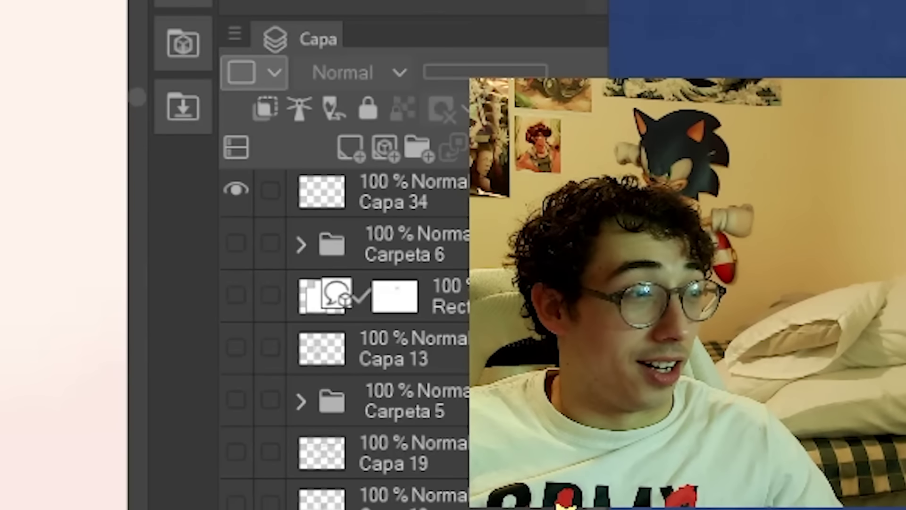